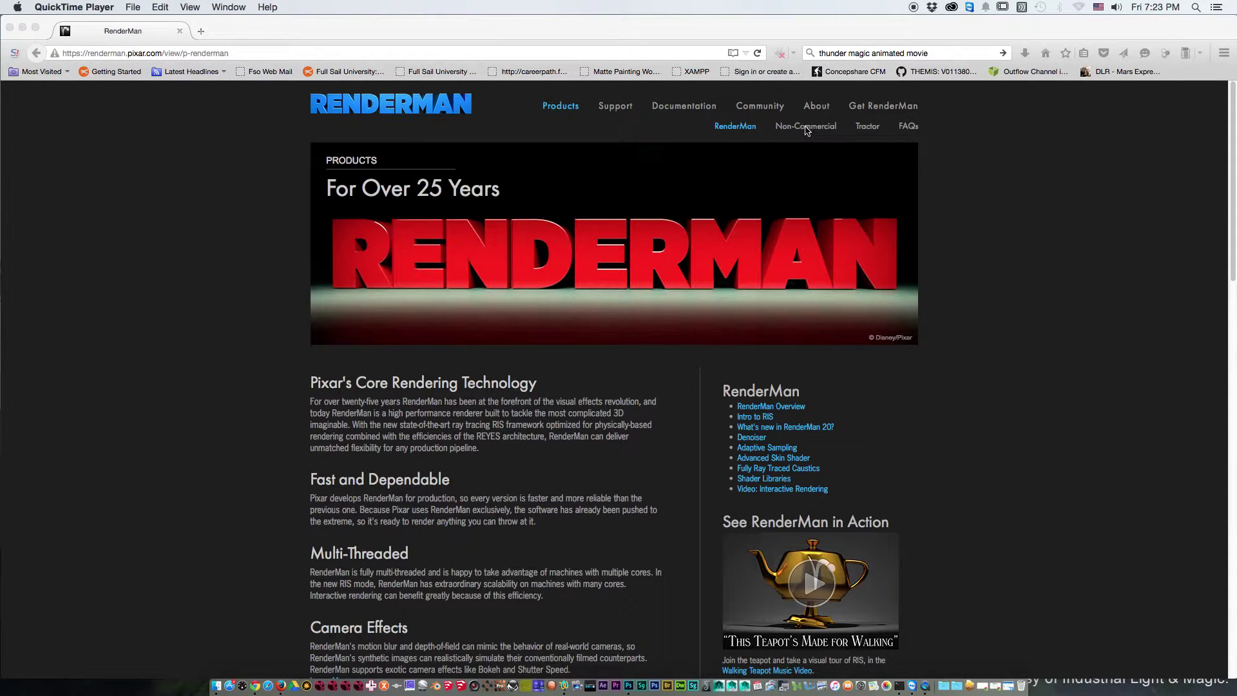
- Open the Non-Commercial product page on the RenderMan website
{"action": "left_click", "coordinate": [805, 130]}
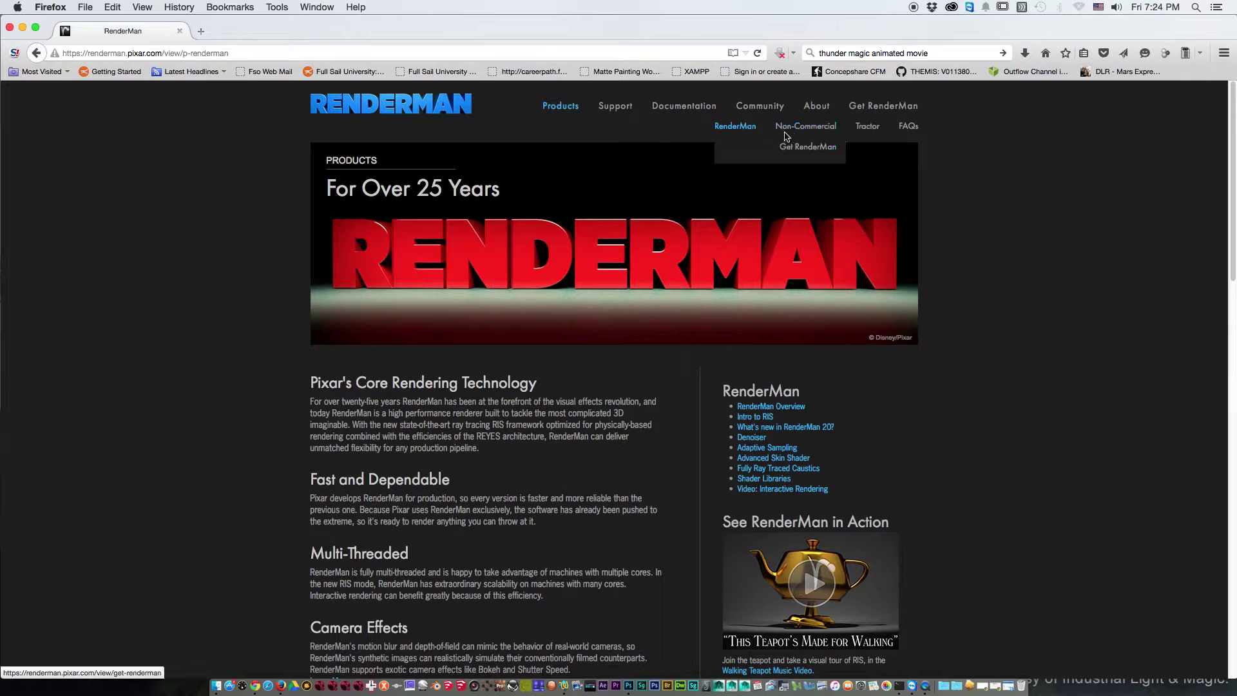
{"action": "left_click", "coordinate": [803, 132]}
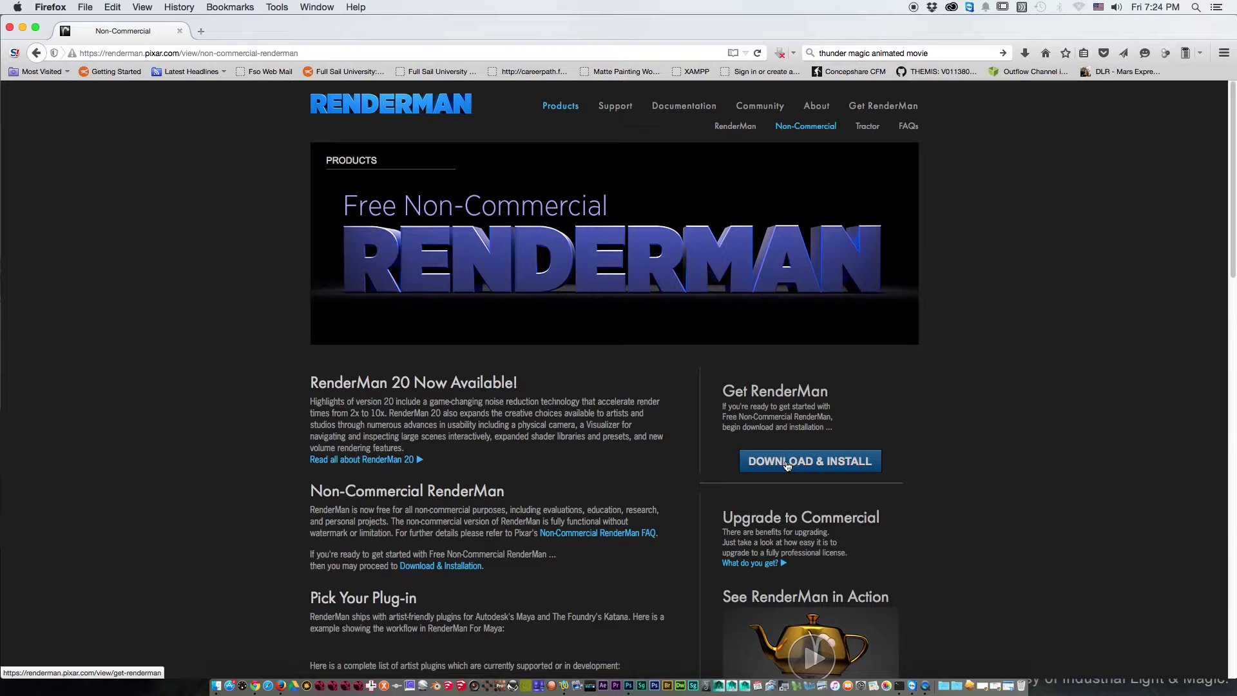
- Move the browser window aside and examine the three RenderMan installer packages on the desktop
{"action": "left_click_drag", "start_coordinate": [222, 35], "coordinate": [649, 84]}
{"action": "left_click_drag", "start_coordinate": [346, 160], "coordinate": [275, 344]}
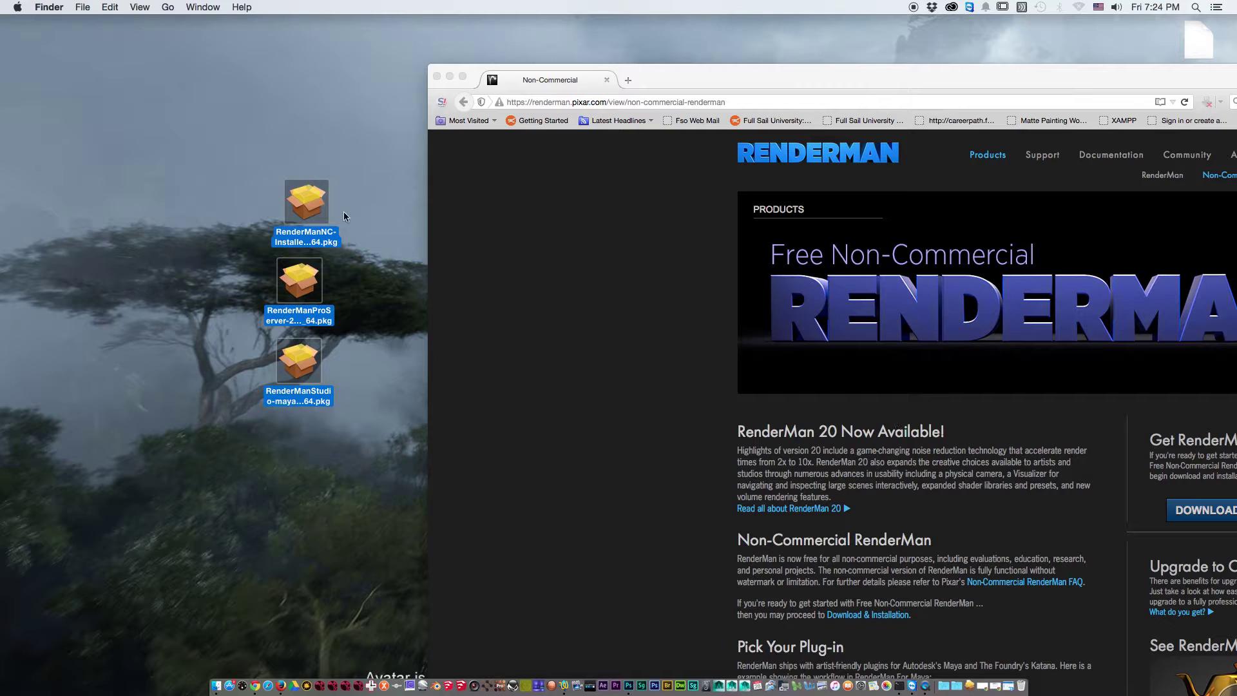
{"action": "left_click_drag", "start_coordinate": [361, 171], "coordinate": [253, 227]}
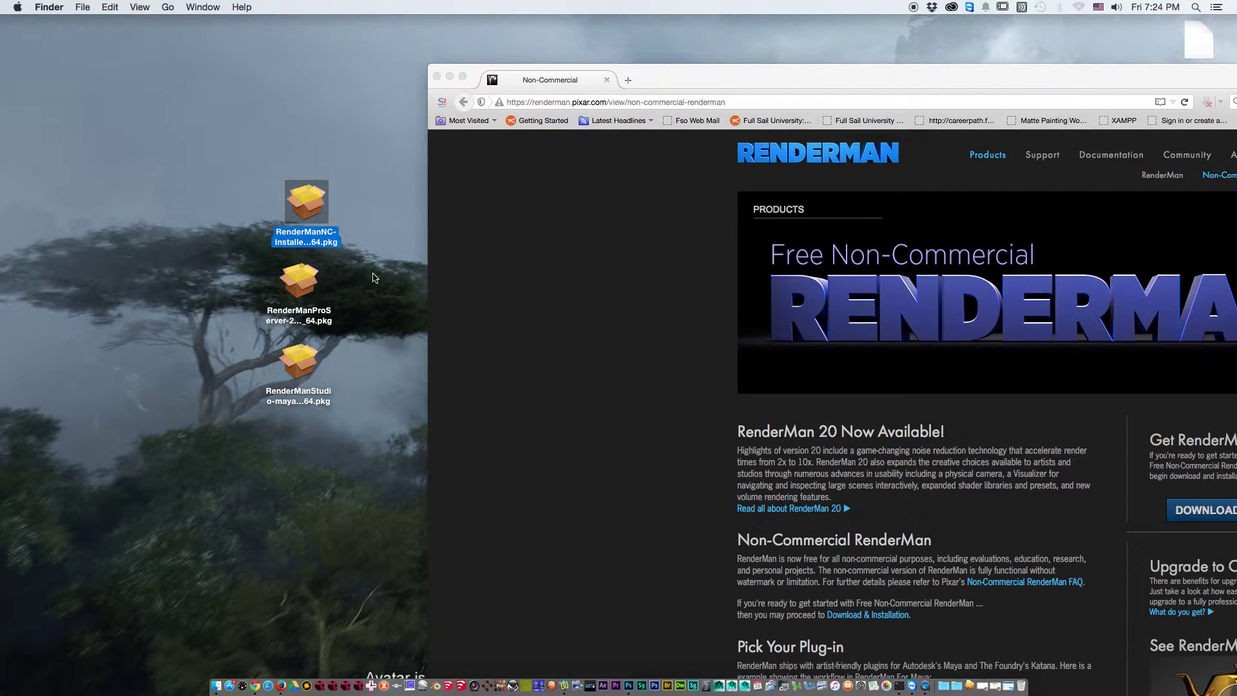
{"action": "mouse_move", "coordinate": [252, 435]}
{"action": "left_mouse_down"}
{"action": "mouse_move", "coordinate": [364, 332]}
{"action": "mouse_move", "coordinate": [230, 447]}
{"action": "left_mouse_up"}
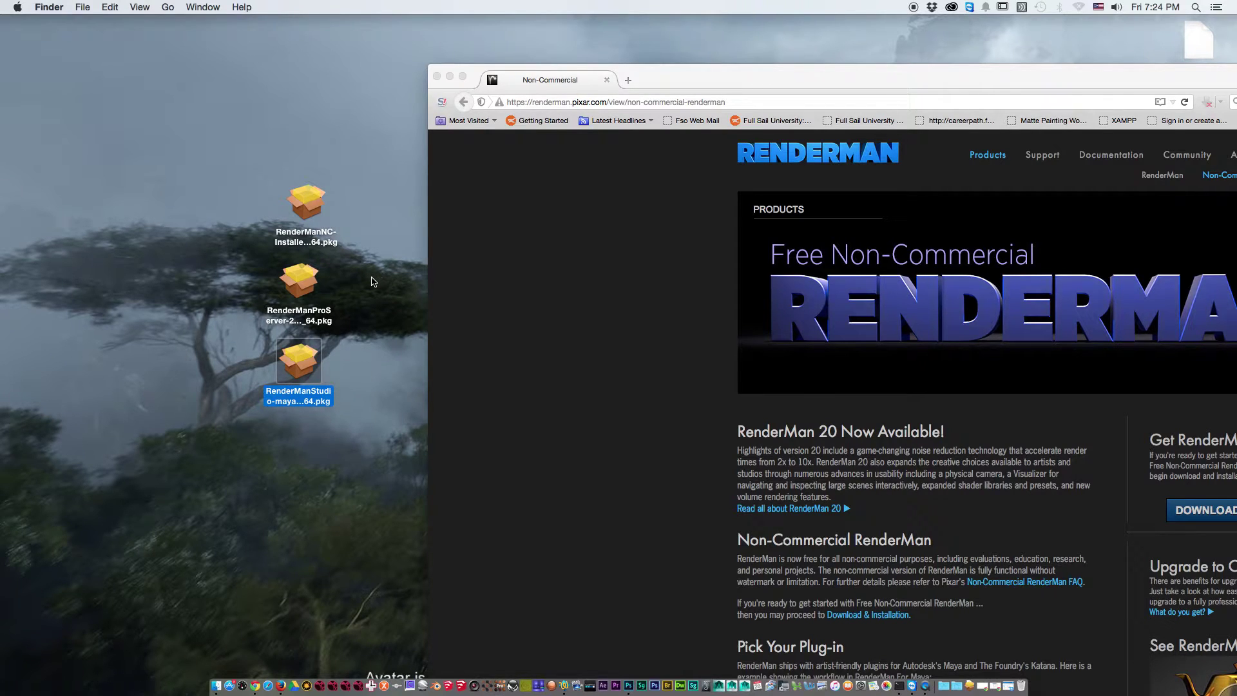
{"action": "left_click_drag", "start_coordinate": [385, 272], "coordinate": [239, 325]}
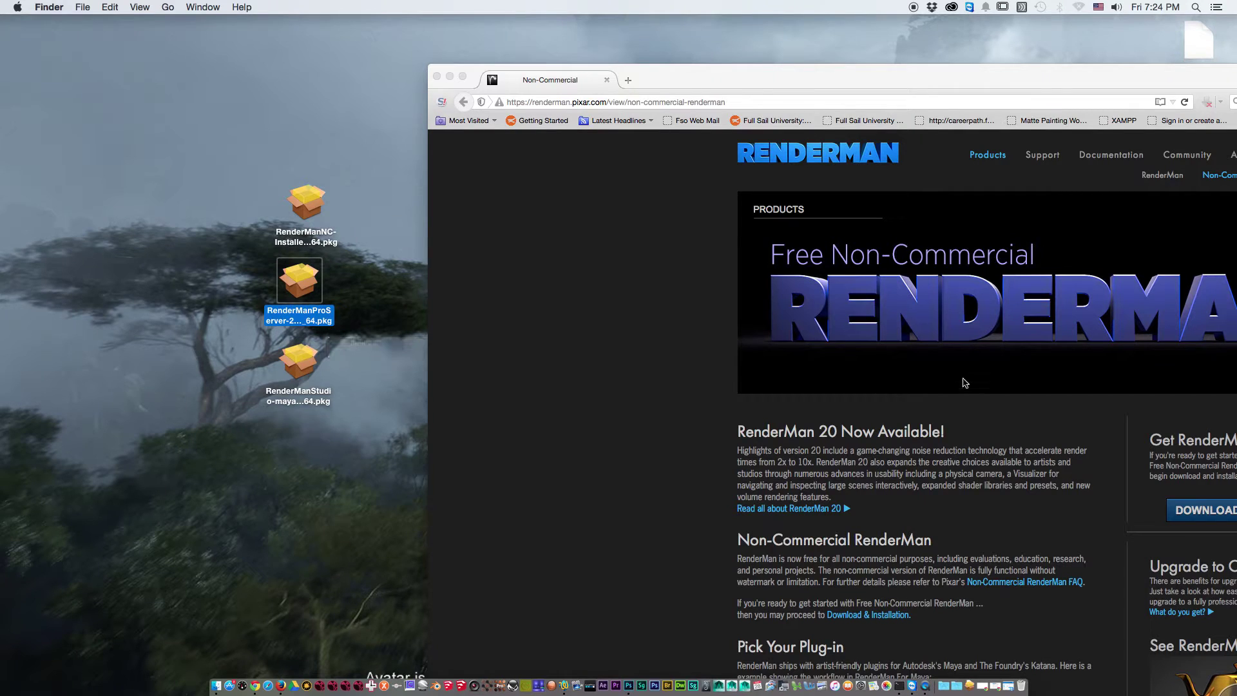
{"action": "left_click_drag", "start_coordinate": [387, 138], "coordinate": [226, 506]}
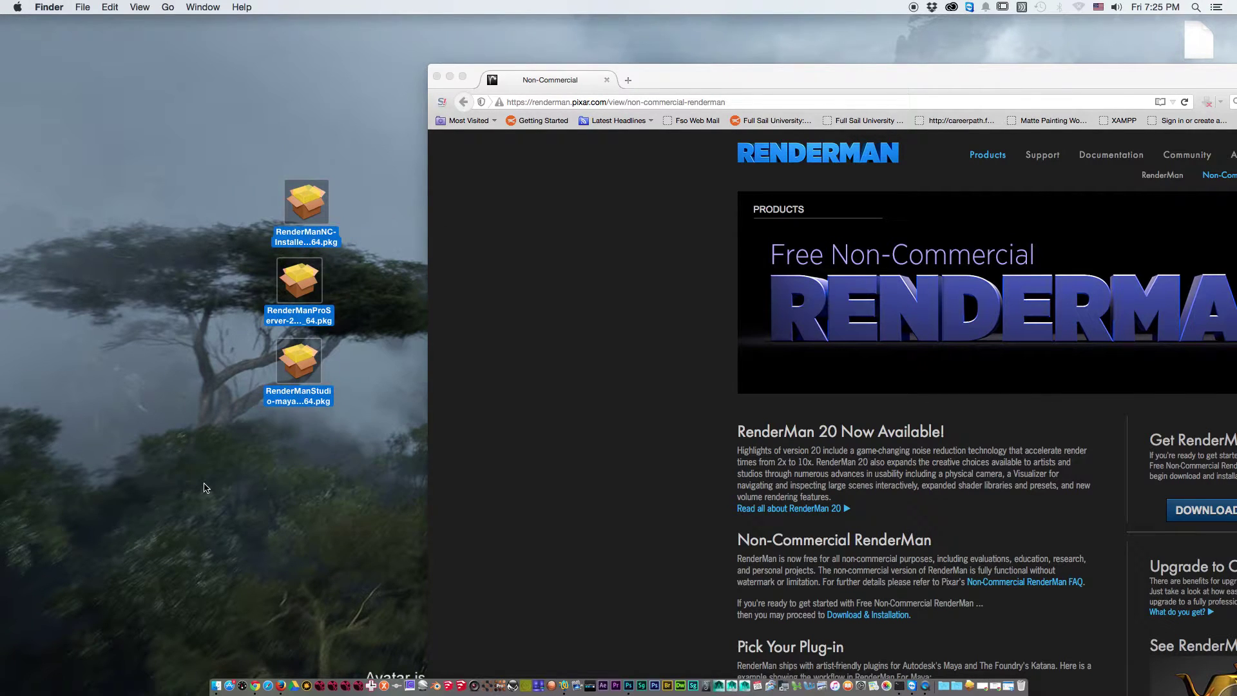
- Minimise the browser and try to launch Nuke from a Terminal window with the command nuke
{"action": "left_click_drag", "start_coordinate": [807, 80], "coordinate": [726, 62]}
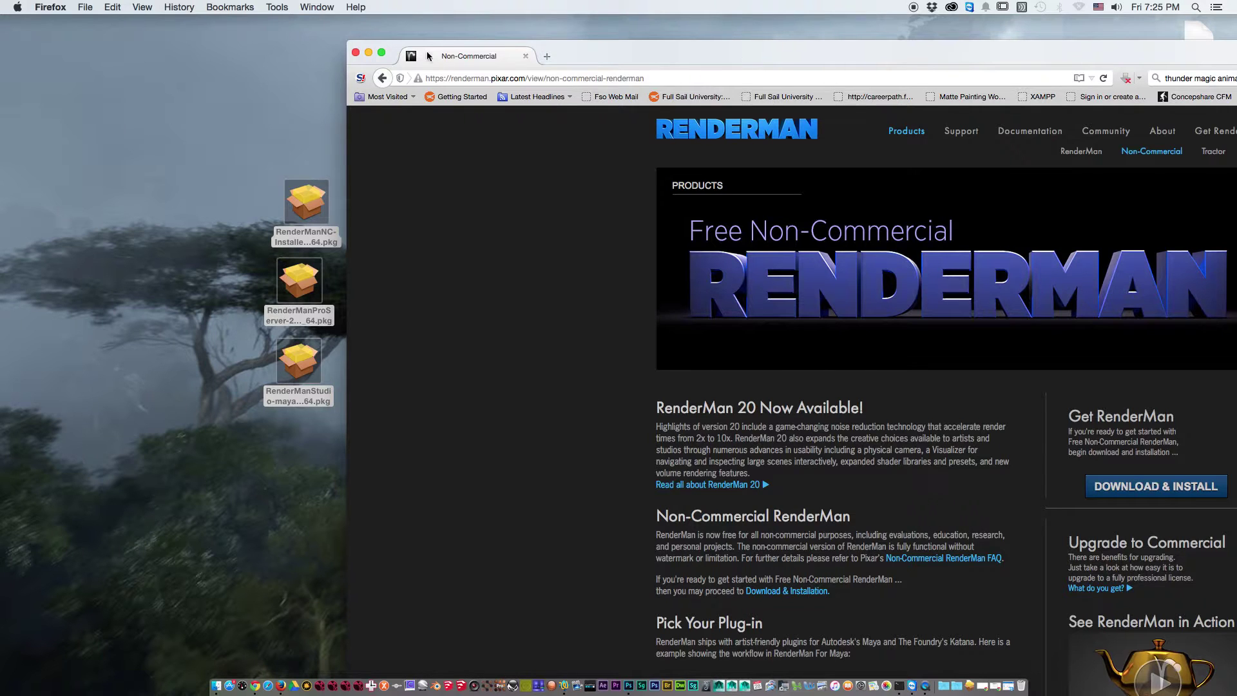
{"action": "left_click", "coordinate": [369, 52]}
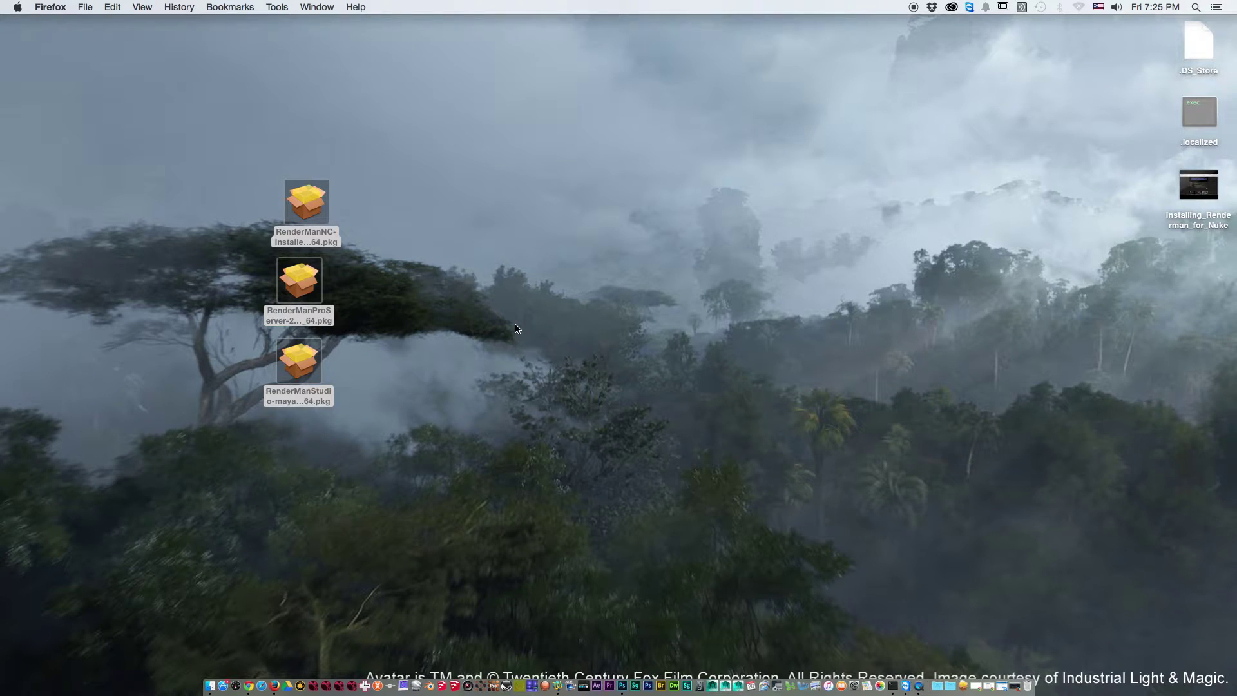
{"action": "left_click", "coordinate": [892, 685]}
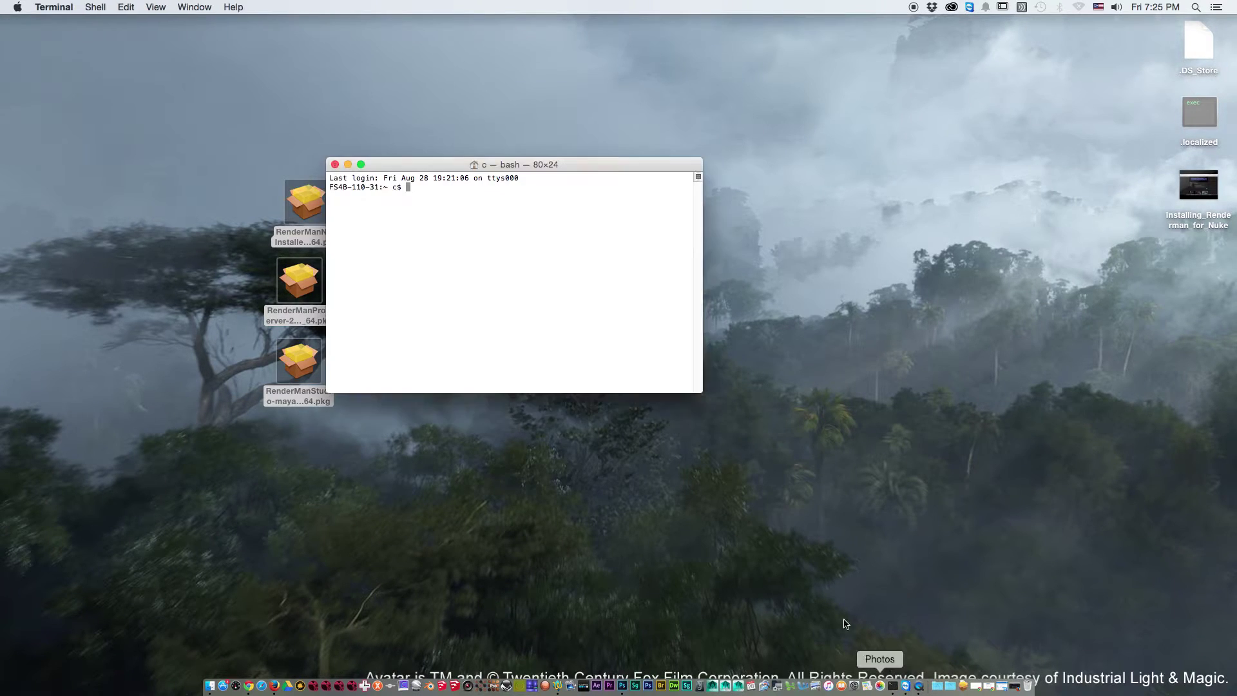
{"action": "left_click_drag", "start_coordinate": [481, 165], "coordinate": [566, 161]}
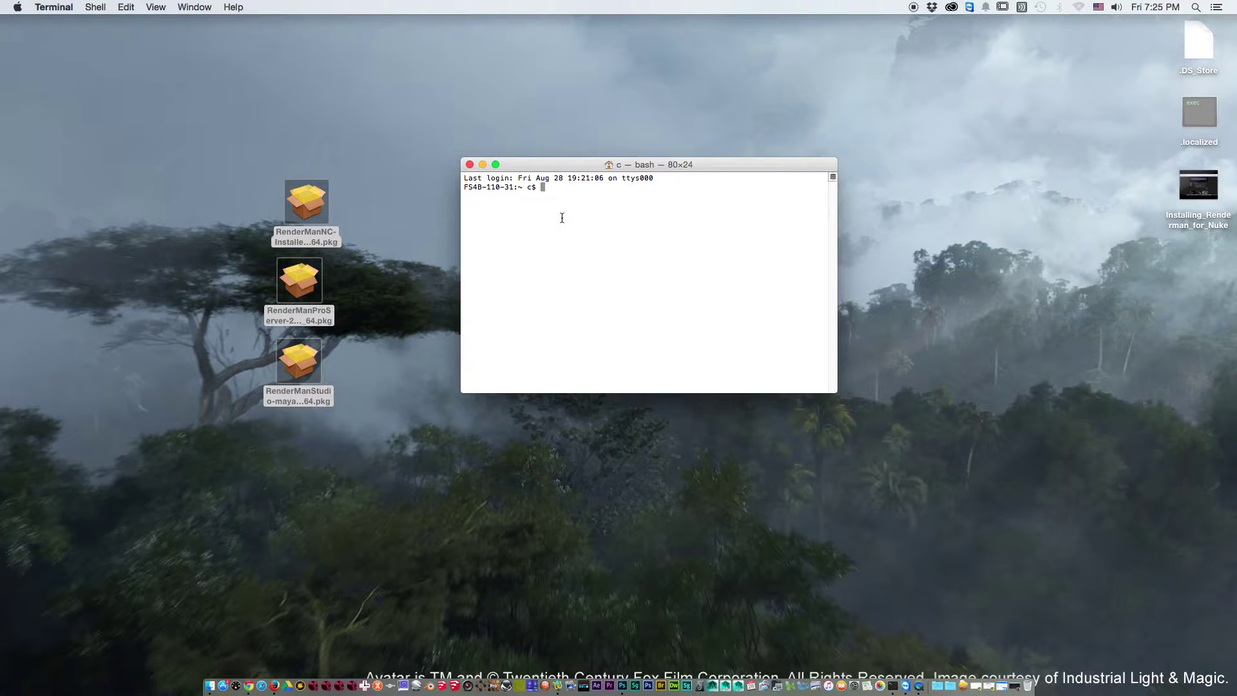
{"action": "type", "text": "nuke"}
{"action": "key", "text": "Return"}
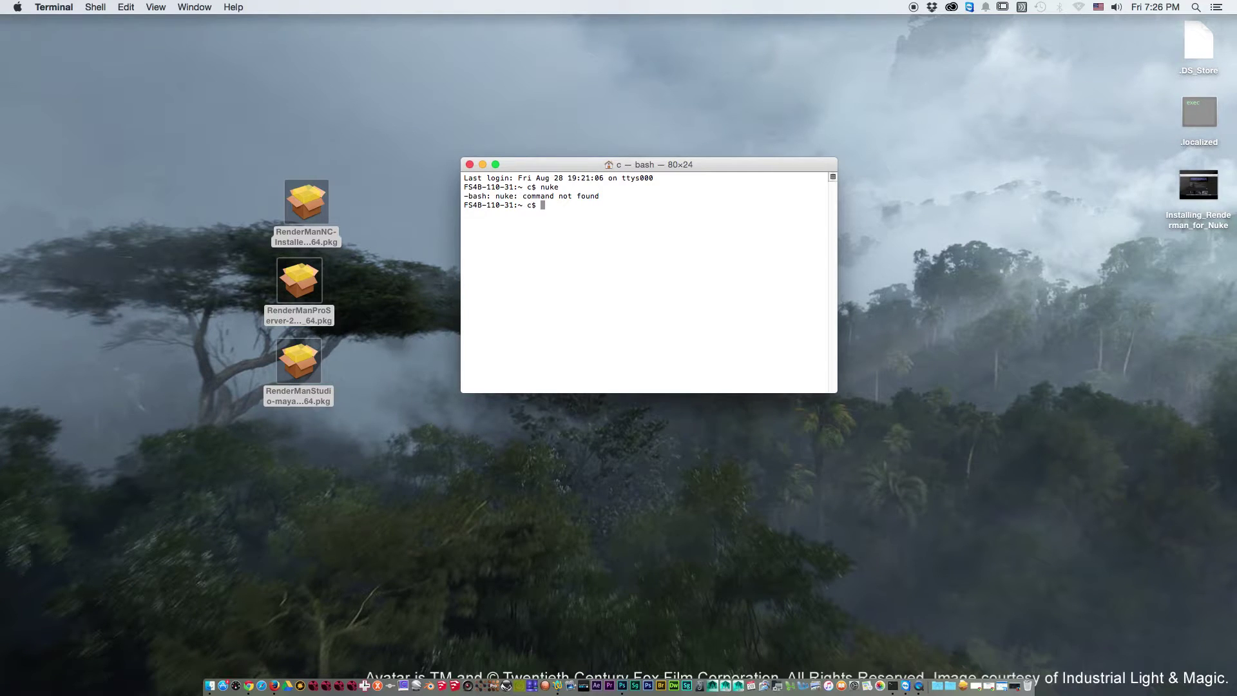
- Open /etc/profile in nano with sudo, entering the account password for administrator rights
{"action": "type", "text": "sudo /etc/profile"}
{"action": "key", "text": "Return"}
{"action": "key", "text": "Return"}
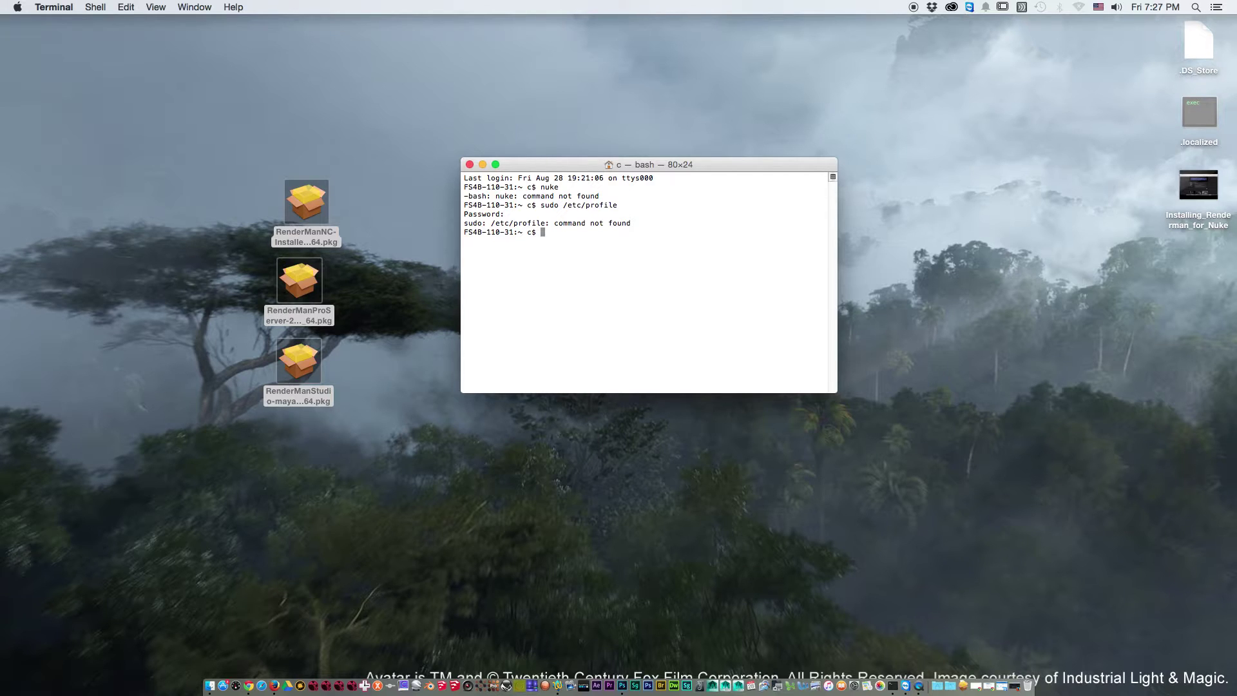
{"action": "type", "text": "sudo nano /etc/profile"}
{"action": "key", "text": "Return"}
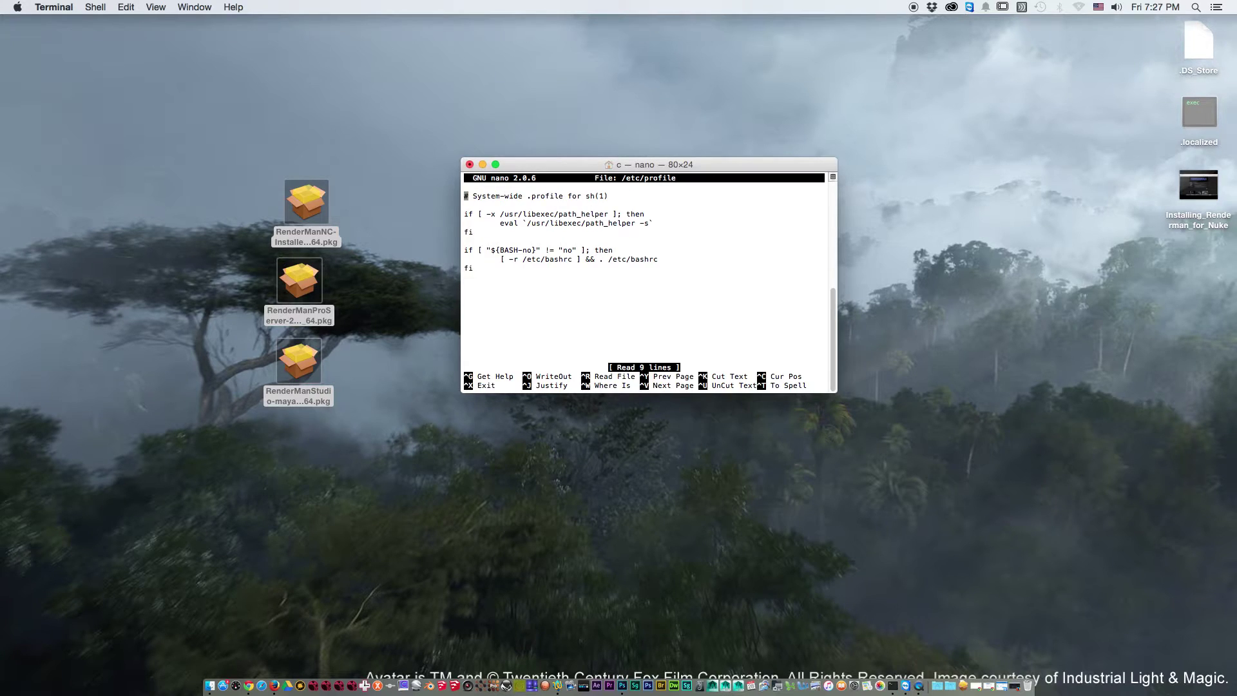
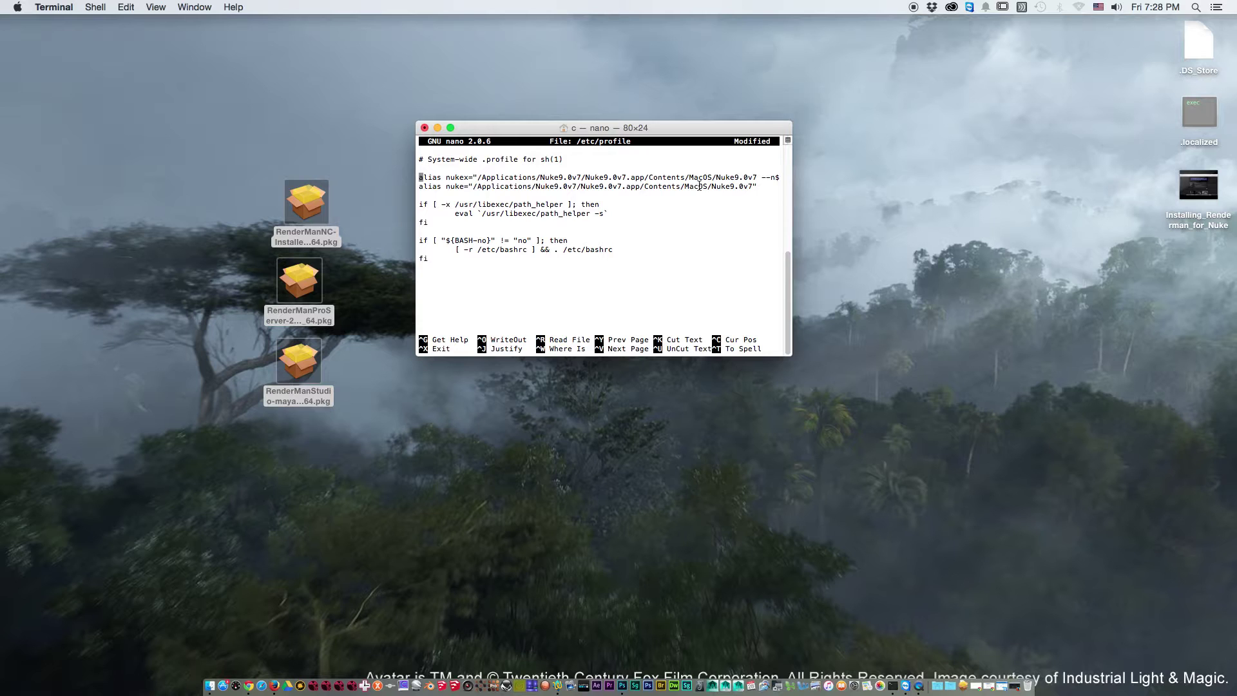
- Widen the Terminal window to show the full alias lines and examine the nukex and nuke alias names
{"action": "left_click_drag", "start_coordinate": [792, 353], "coordinate": [900, 354]}
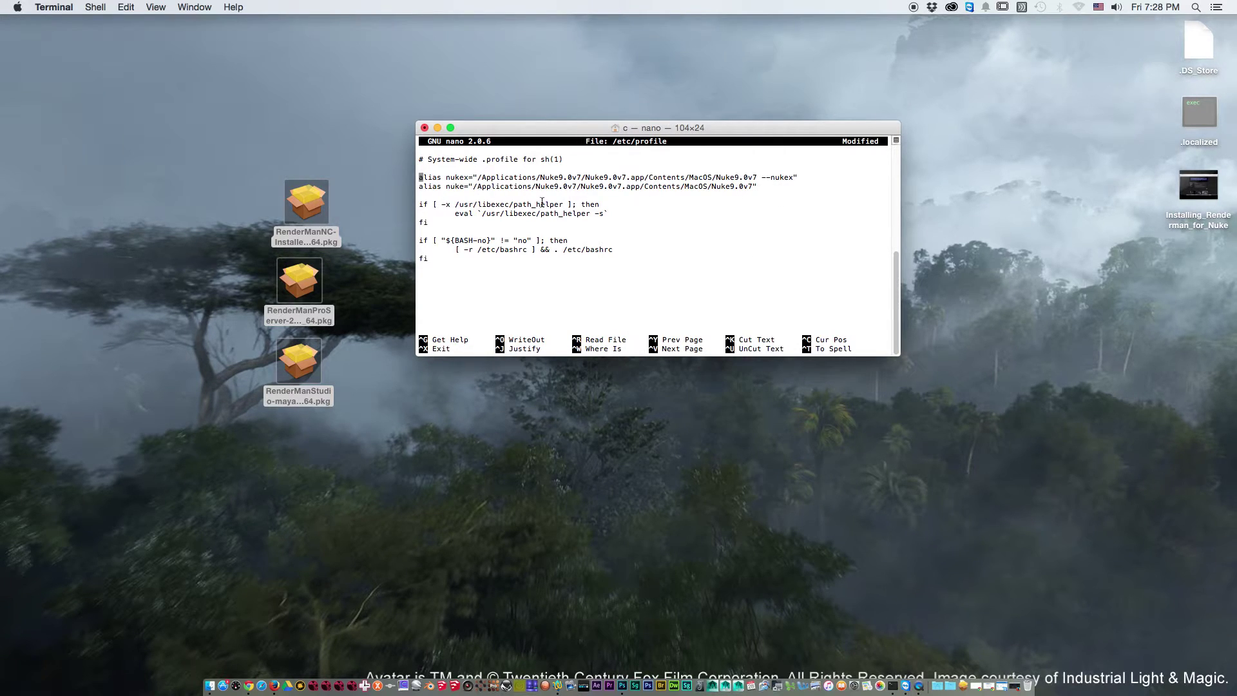
{"action": "left_click_drag", "start_coordinate": [477, 177], "coordinate": [447, 178]}
{"action": "left_click_drag", "start_coordinate": [474, 186], "coordinate": [443, 187]}
{"action": "left_click_drag", "start_coordinate": [482, 129], "coordinate": [494, 121]}
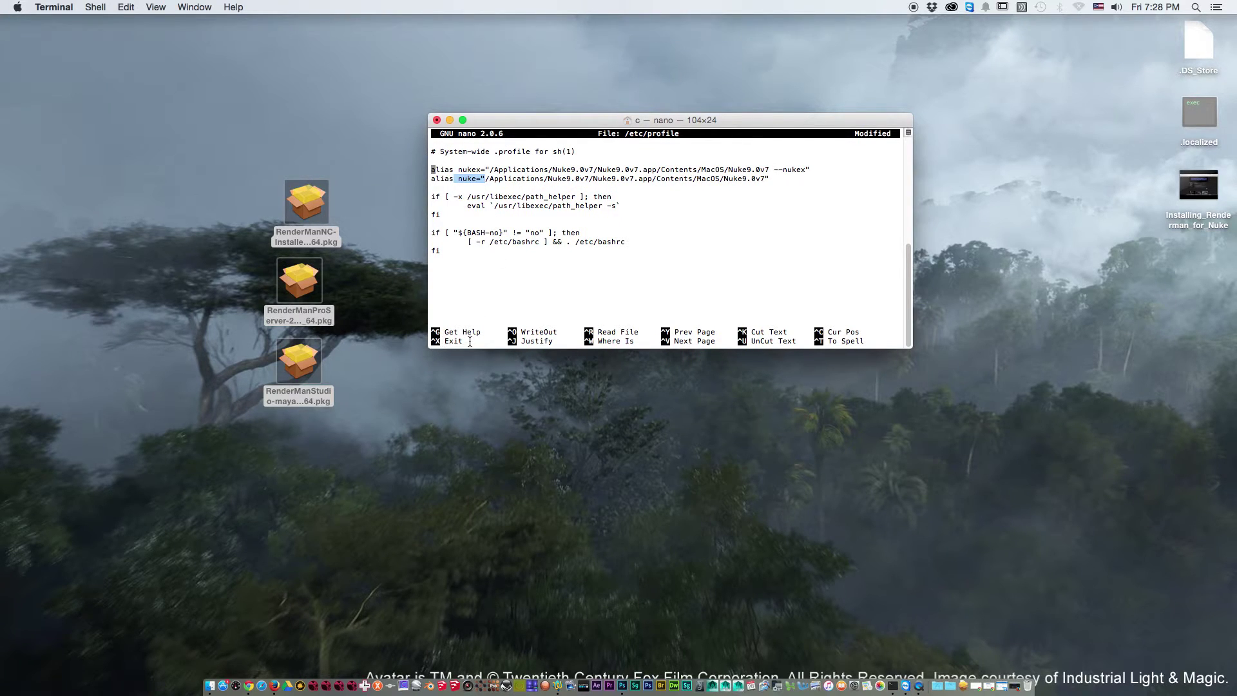
- Save the nukex and nuke aliases for Nuke9.0v7 to /etc/profile and exit nano
{"action": "key", "text": "ctrl+x"}
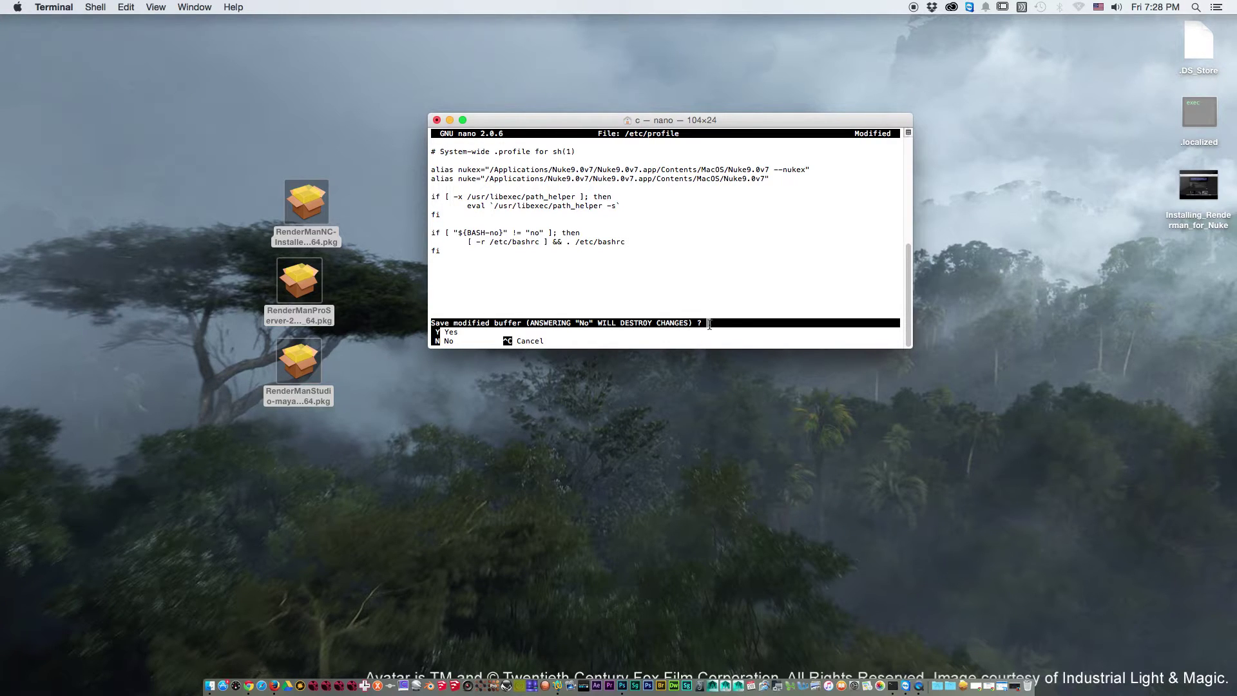
{"action": "key", "text": "y"}
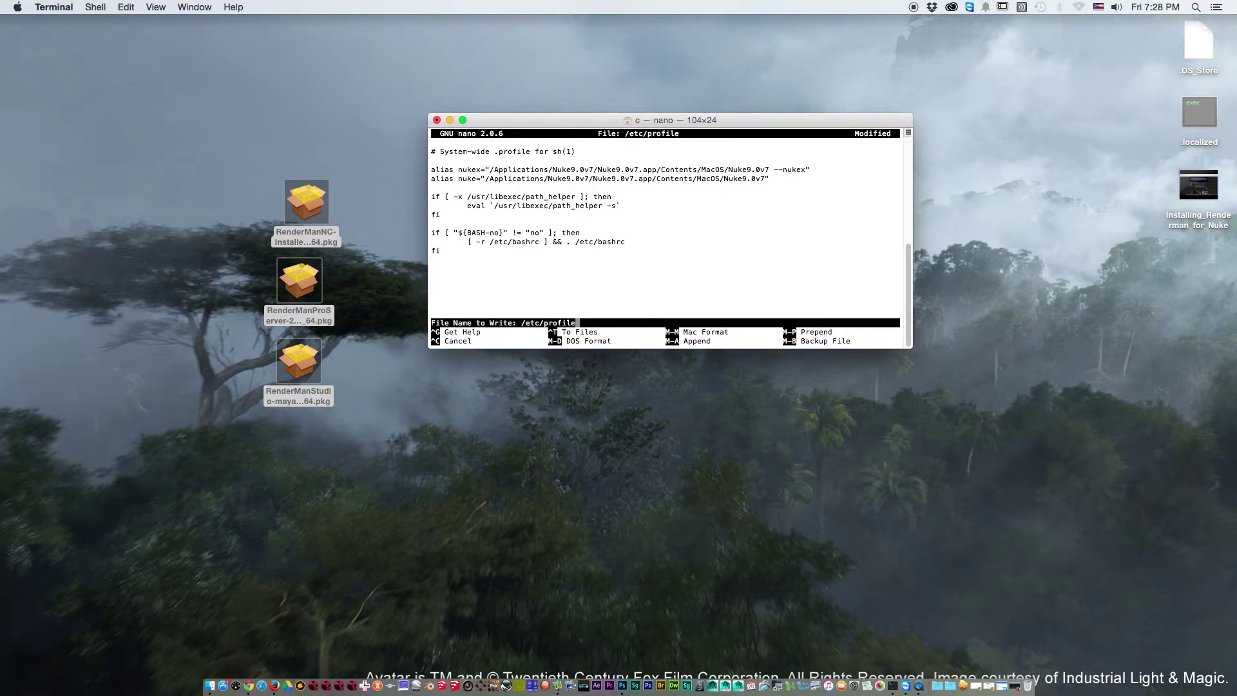
{"action": "key", "text": "Return"}
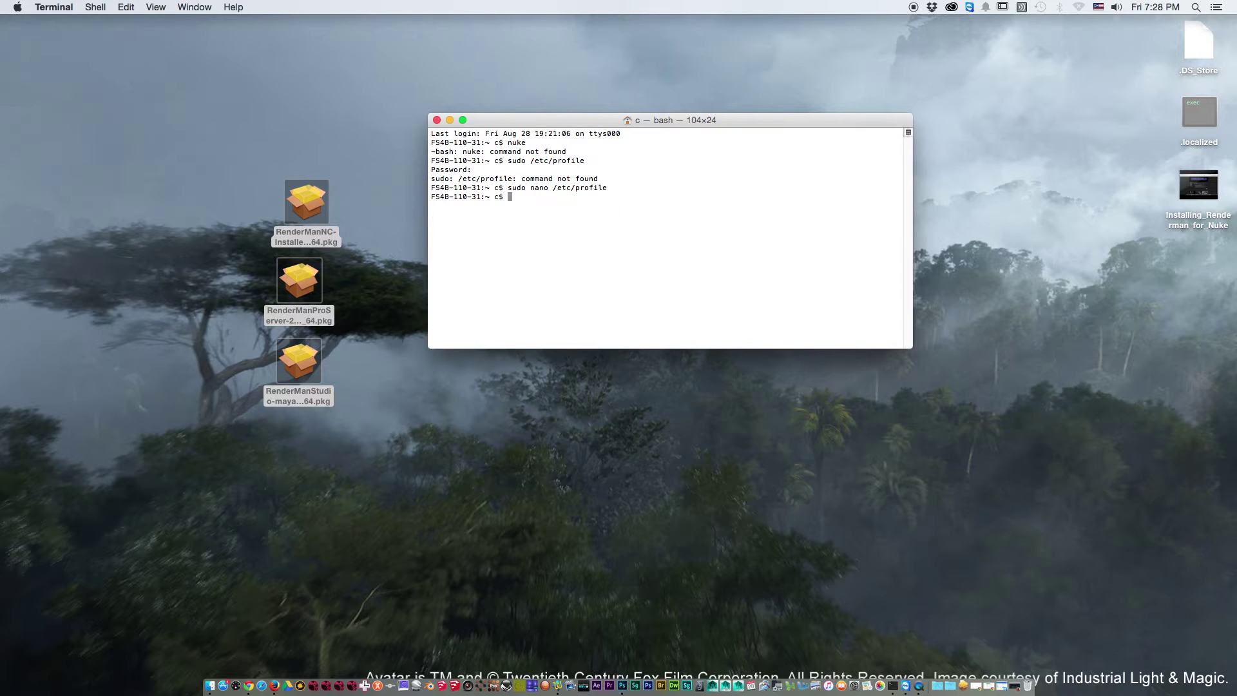
- End the current shell session with the exit command
{"action": "type", "text": "exit"}
{"action": "key", "text": "Return"}
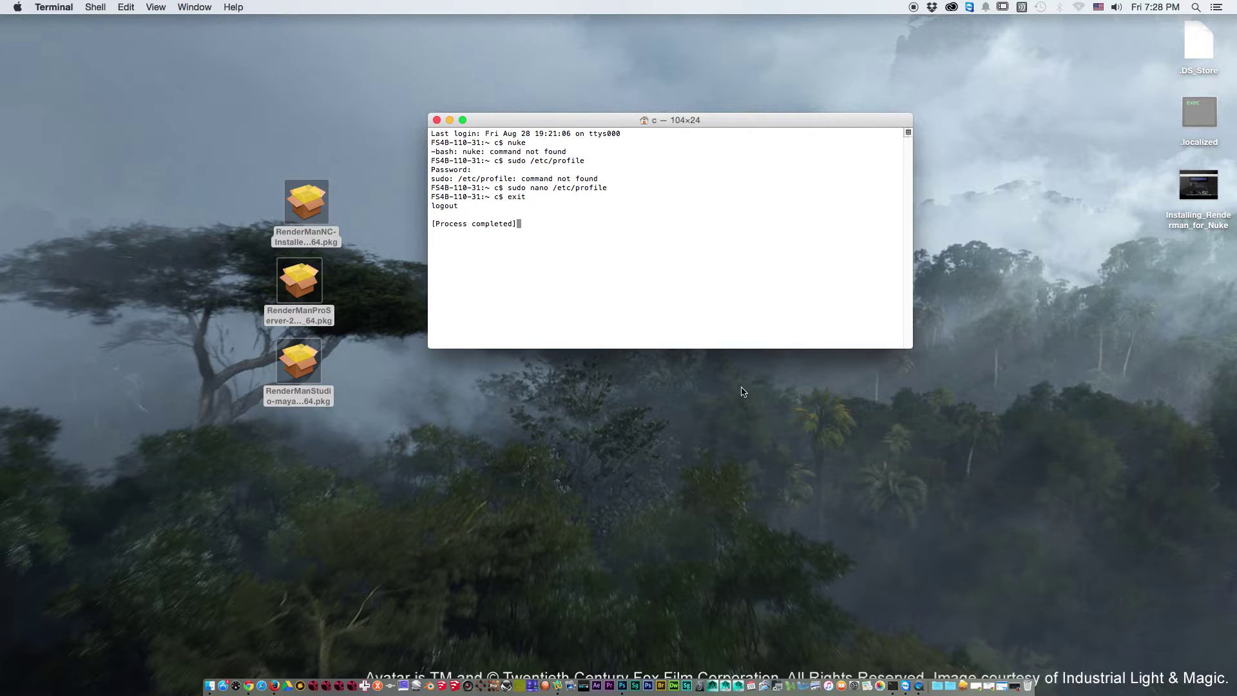
{"action": "left_click_drag", "start_coordinate": [543, 117], "coordinate": [514, 103]}
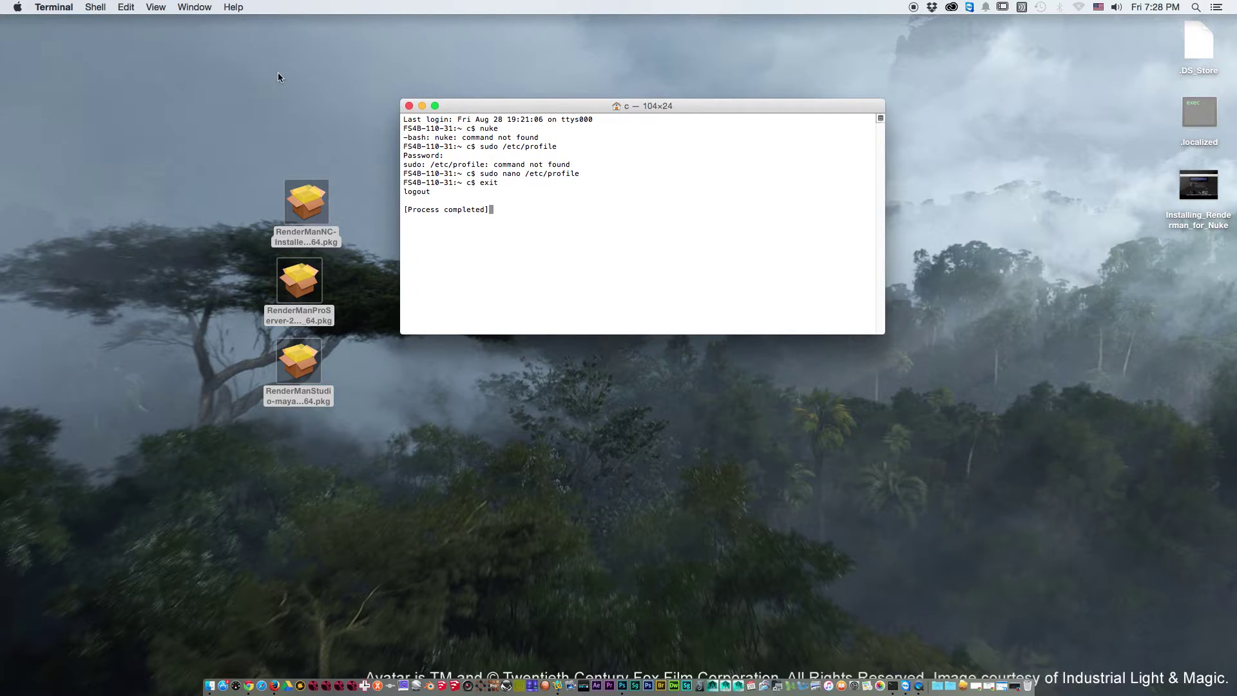
{"action": "left_click", "coordinate": [97, 8]}
{"action": "mouse_move", "coordinate": [132, 24]}
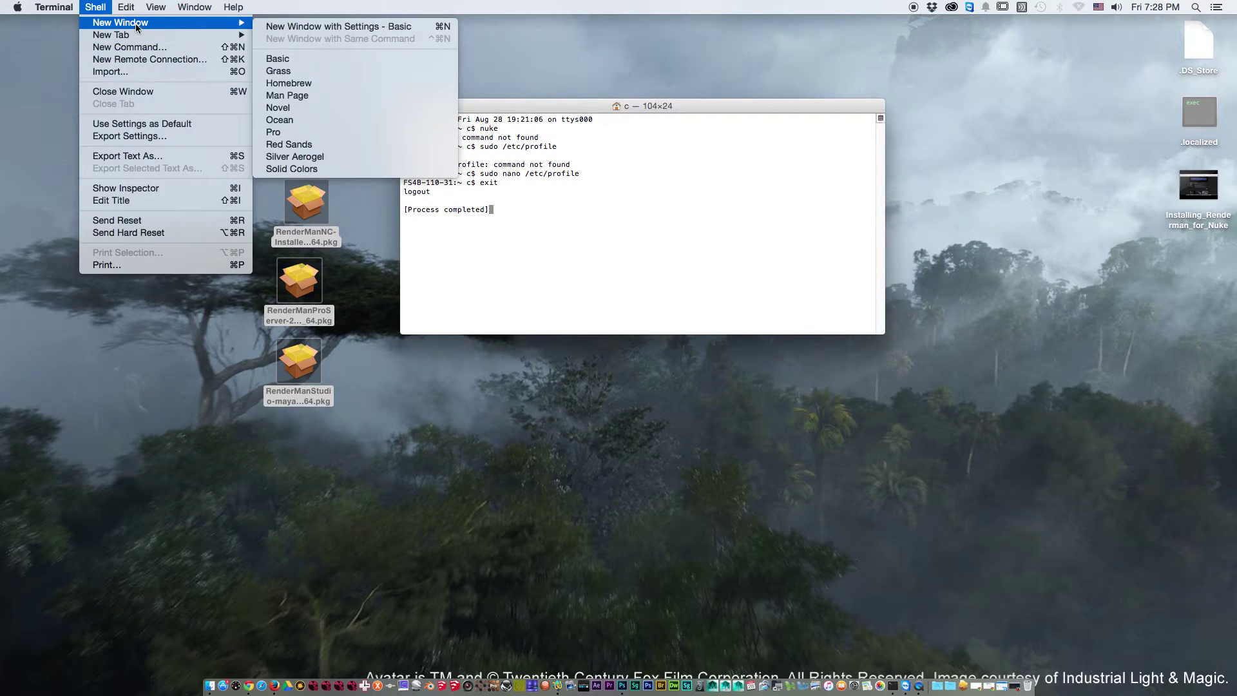
{"action": "key", "text": "Escape"}
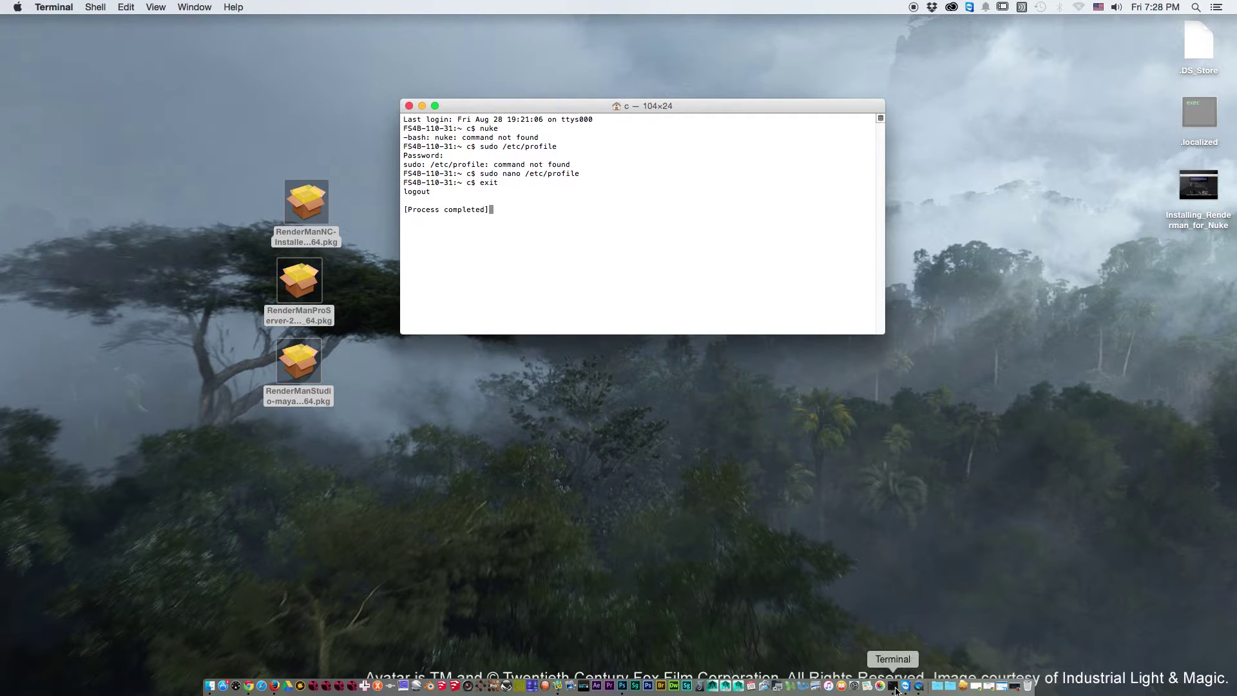
- Replace the finished Terminal window with a new one and launch NukeX with the command nukex
{"action": "left_click", "coordinate": [409, 106]}
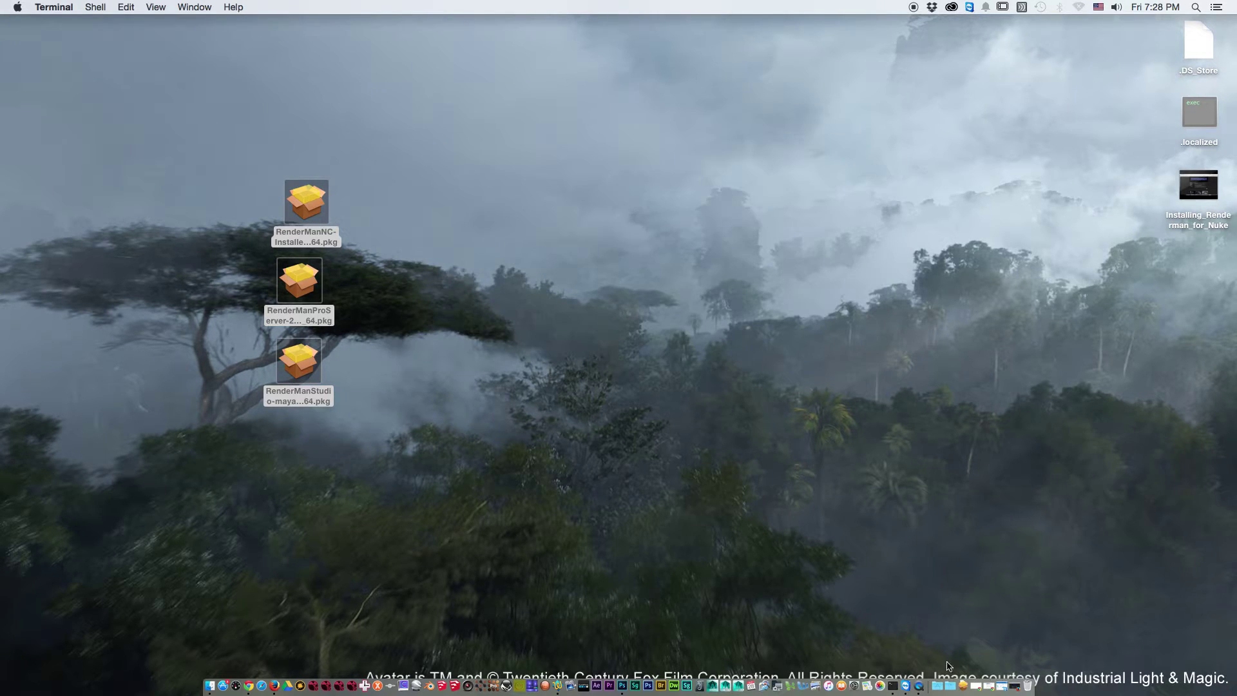
{"action": "left_click", "coordinate": [893, 686]}
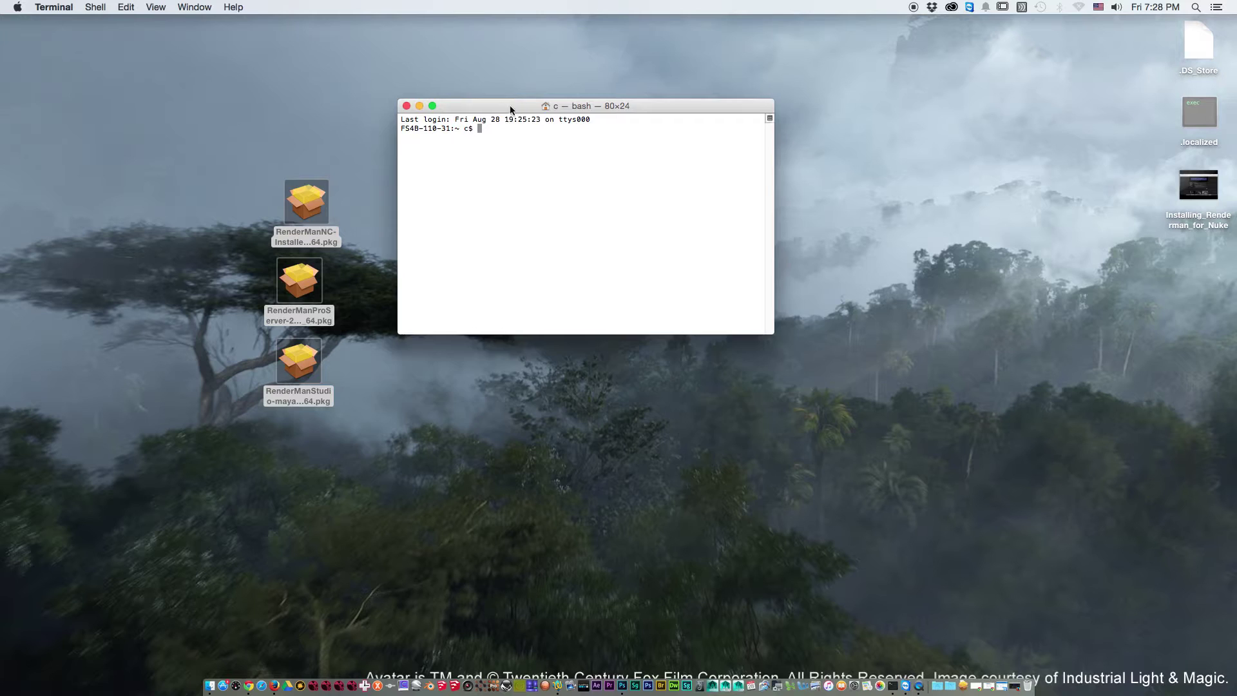
{"action": "left_click_drag", "start_coordinate": [511, 108], "coordinate": [526, 176]}
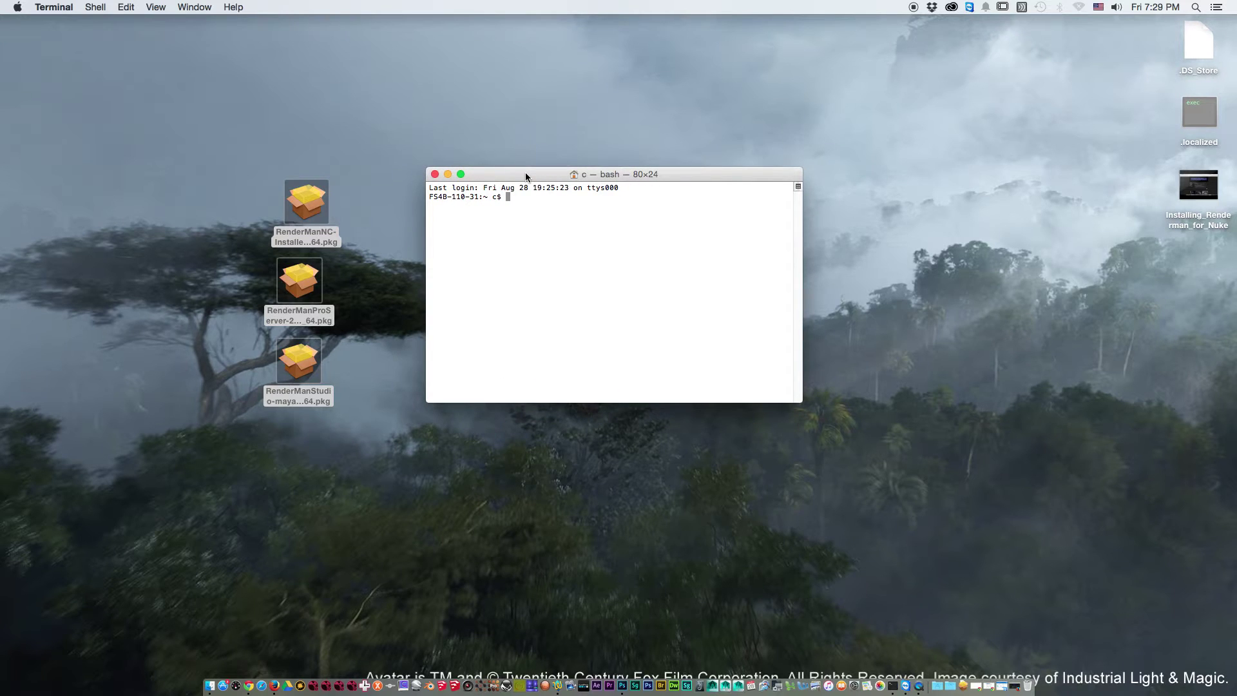
{"action": "type", "text": "nukex"}
{"action": "key", "text": "Return"}
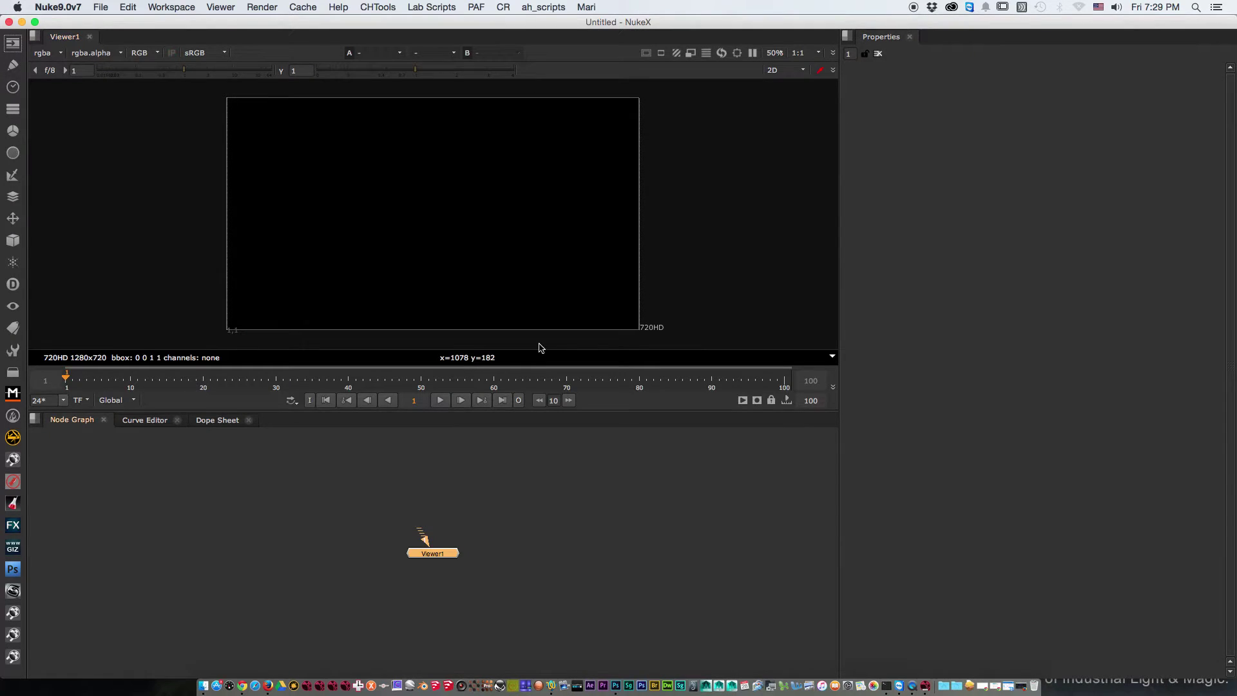
- Move the NukeX and Terminal windows apart and examine the NukeX startup output in Terminal
{"action": "left_click_drag", "start_coordinate": [138, 23], "coordinate": [802, 53]}
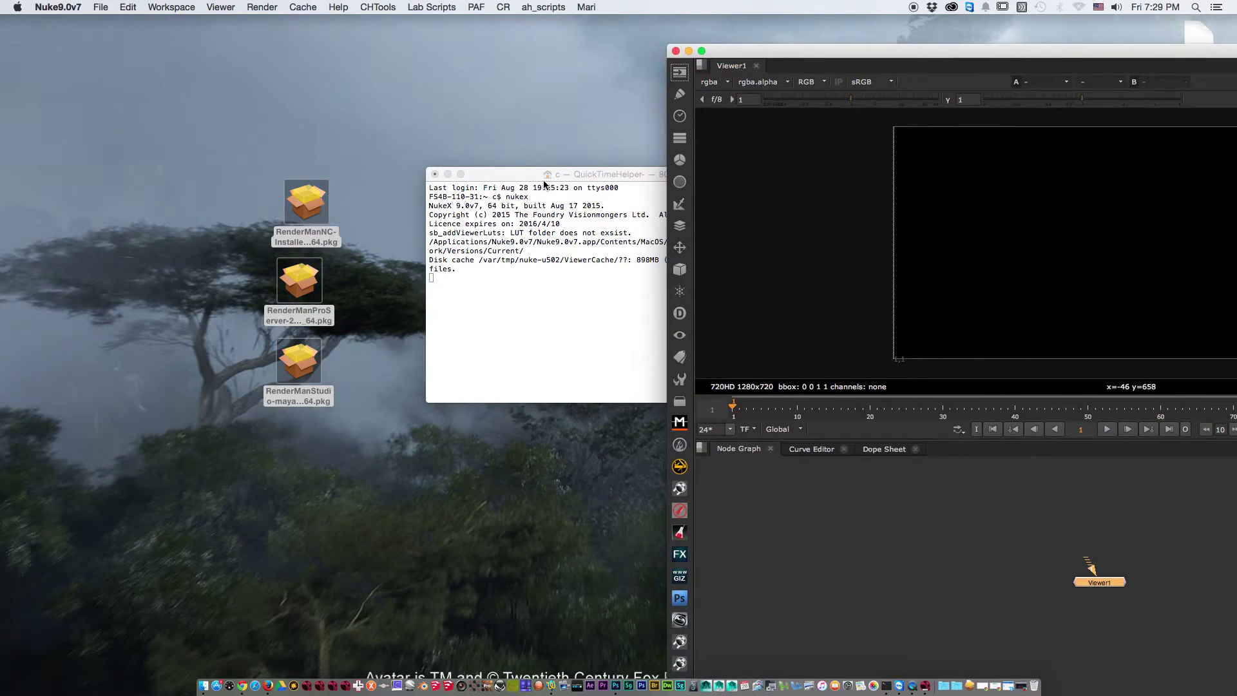
{"action": "left_click", "coordinate": [596, 178]}
{"action": "left_click_drag", "start_coordinate": [597, 178], "coordinate": [396, 114]}
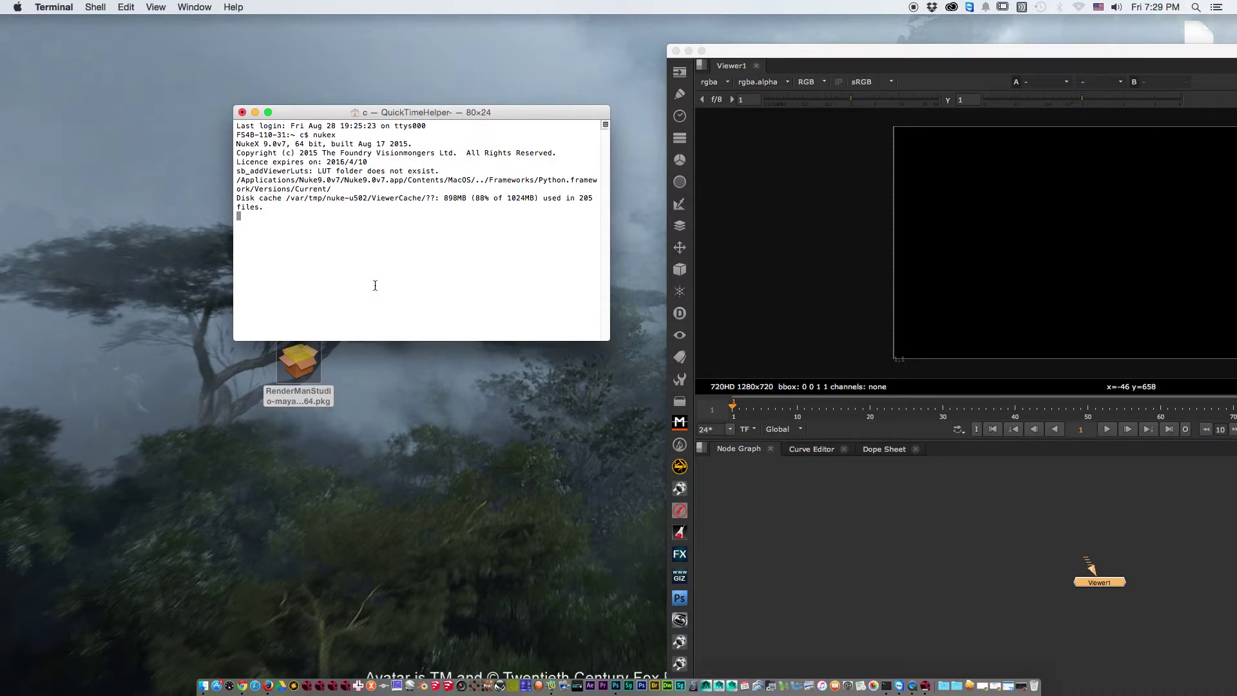
{"action": "left_click_drag", "start_coordinate": [559, 113], "coordinate": [589, 86]}
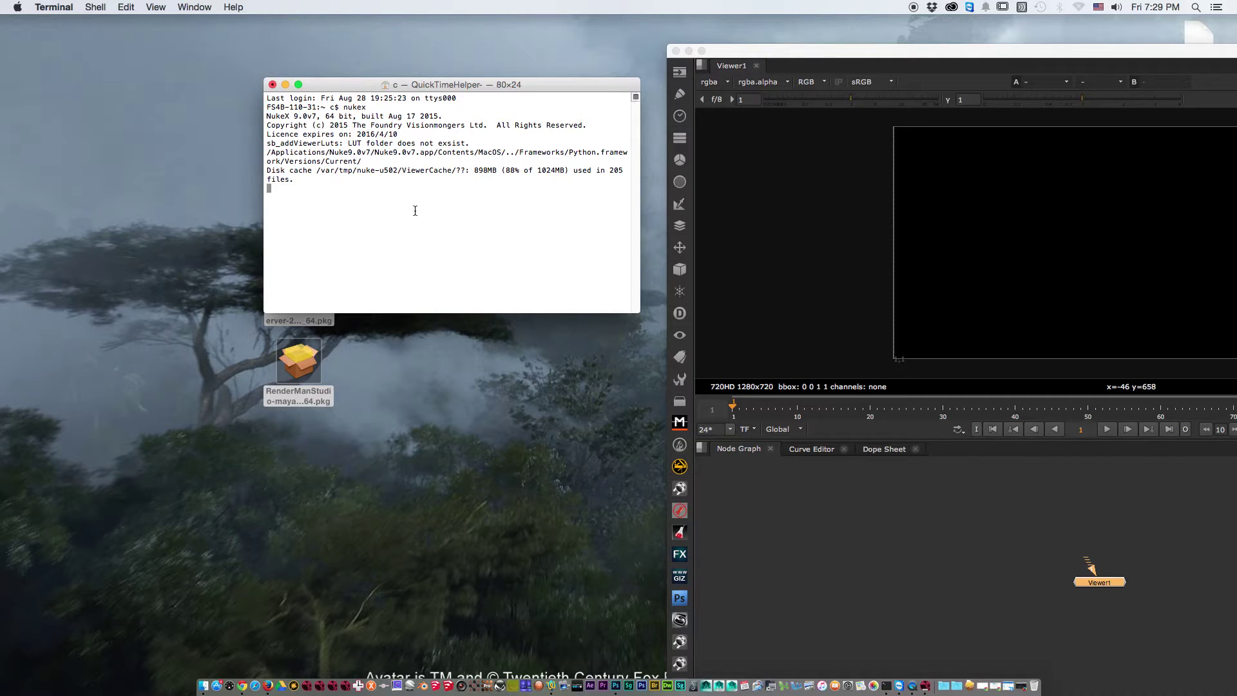
{"action": "left_click_drag", "start_coordinate": [351, 84], "coordinate": [421, 73]}
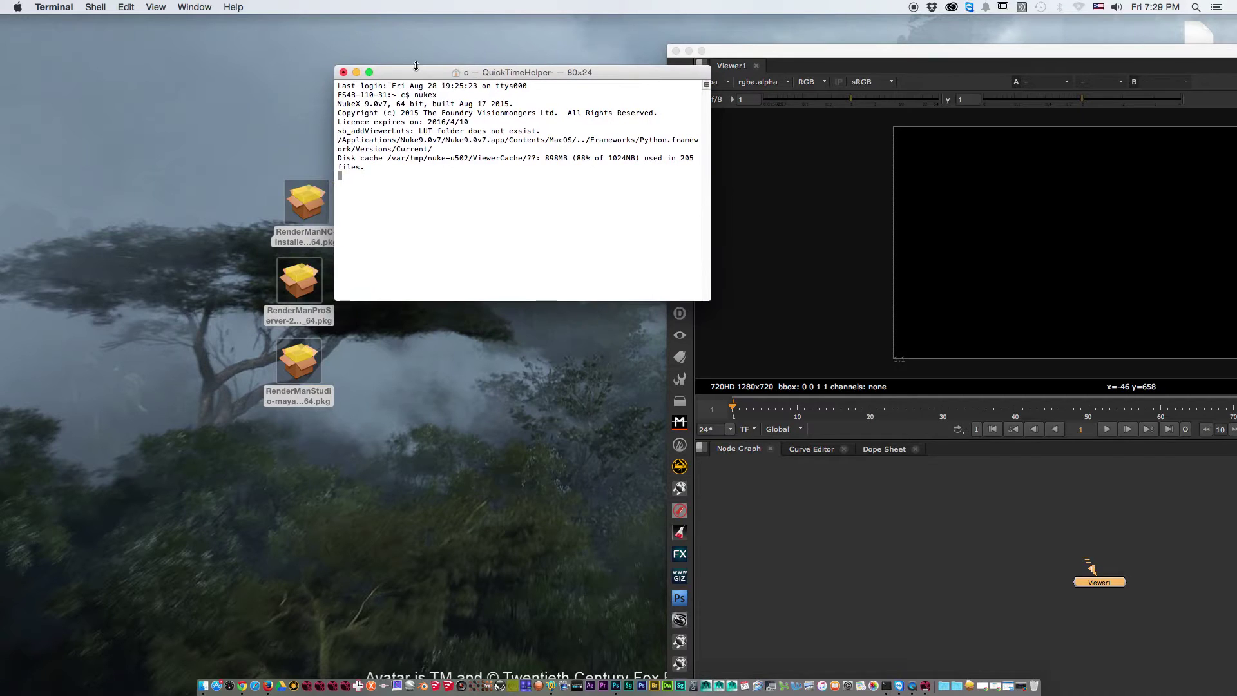
- Close the Terminal window and terminate the NukeX session running from it
{"action": "left_click", "coordinate": [343, 72]}
{"action": "left_click", "coordinate": [614, 147]}
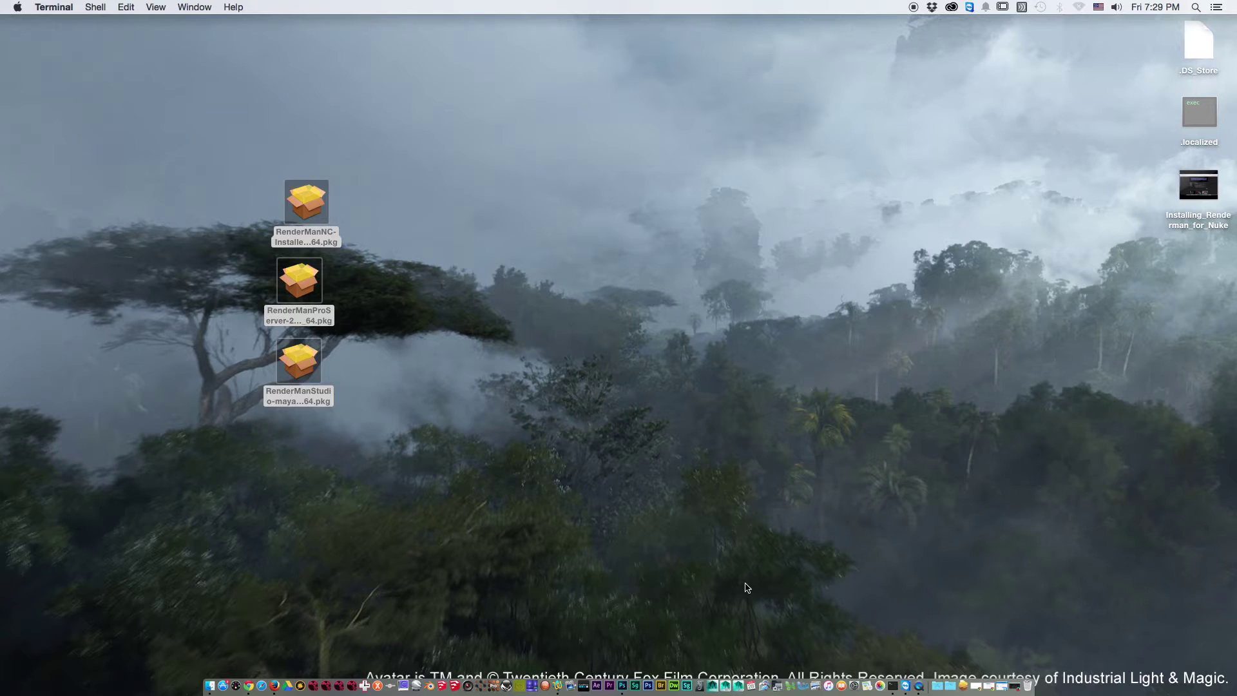
- Open a new Terminal window and edit .bash_profile in nano with sudo
{"action": "left_click", "coordinate": [893, 686]}
{"action": "left_click_drag", "start_coordinate": [419, 75], "coordinate": [478, 170]}
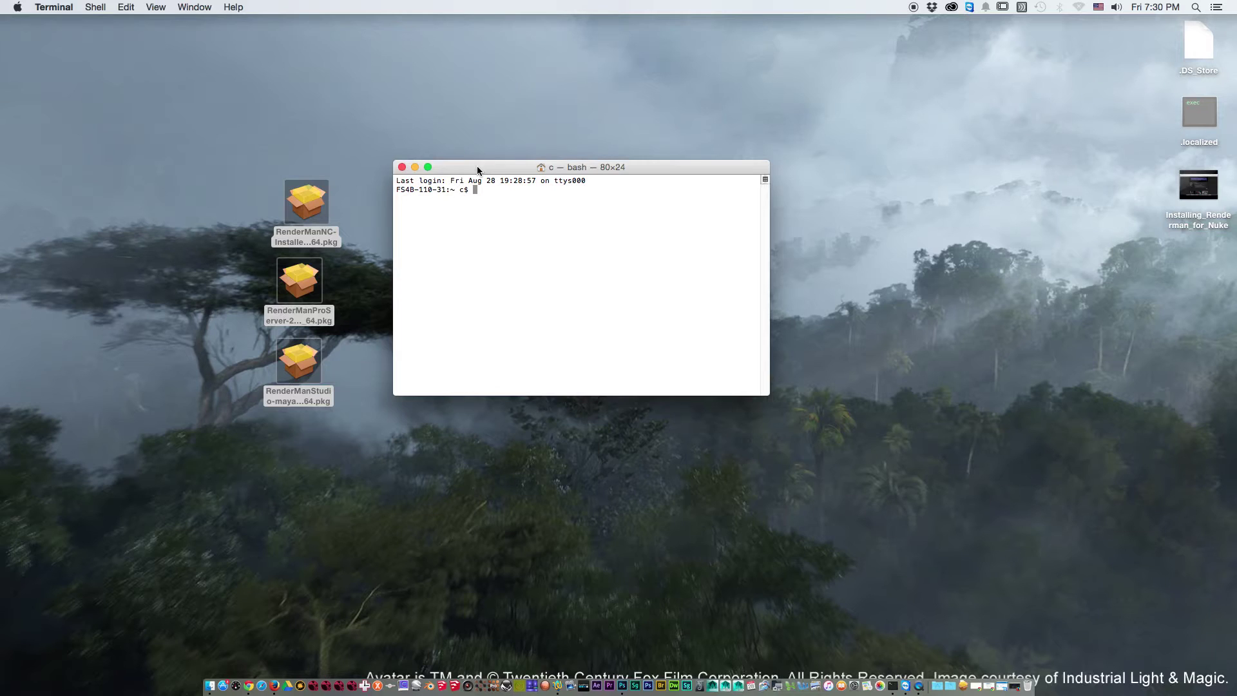
{"action": "type", "text": "sudo nano .bash_profile"}
{"action": "key", "text": "Return"}
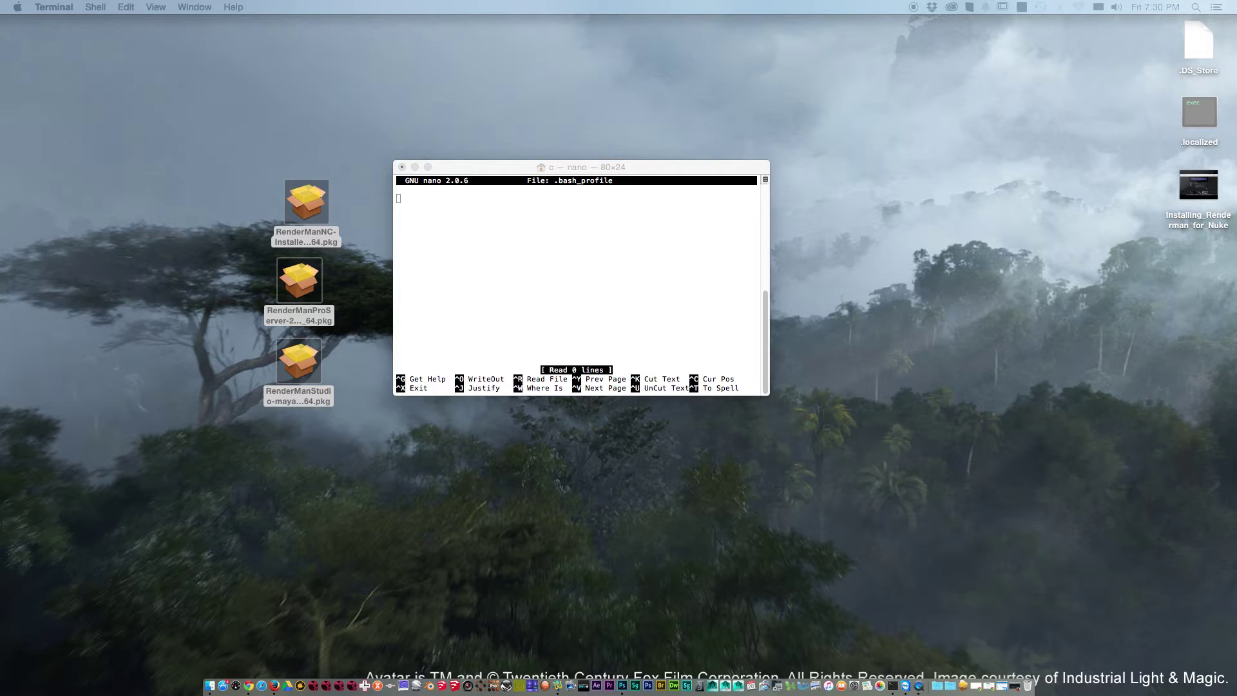
- Enter the RenderMan echo line and exports in .bash_profile: RMANTREE and DYLD_LIBRARY_PATH under /Applications/Pixar/RenderManProServer-20.1/, RMANFB=it, and PATH with the RMANTREE and RMSTREE program folders
{"action": "left_click", "coordinate": [409, 197]}
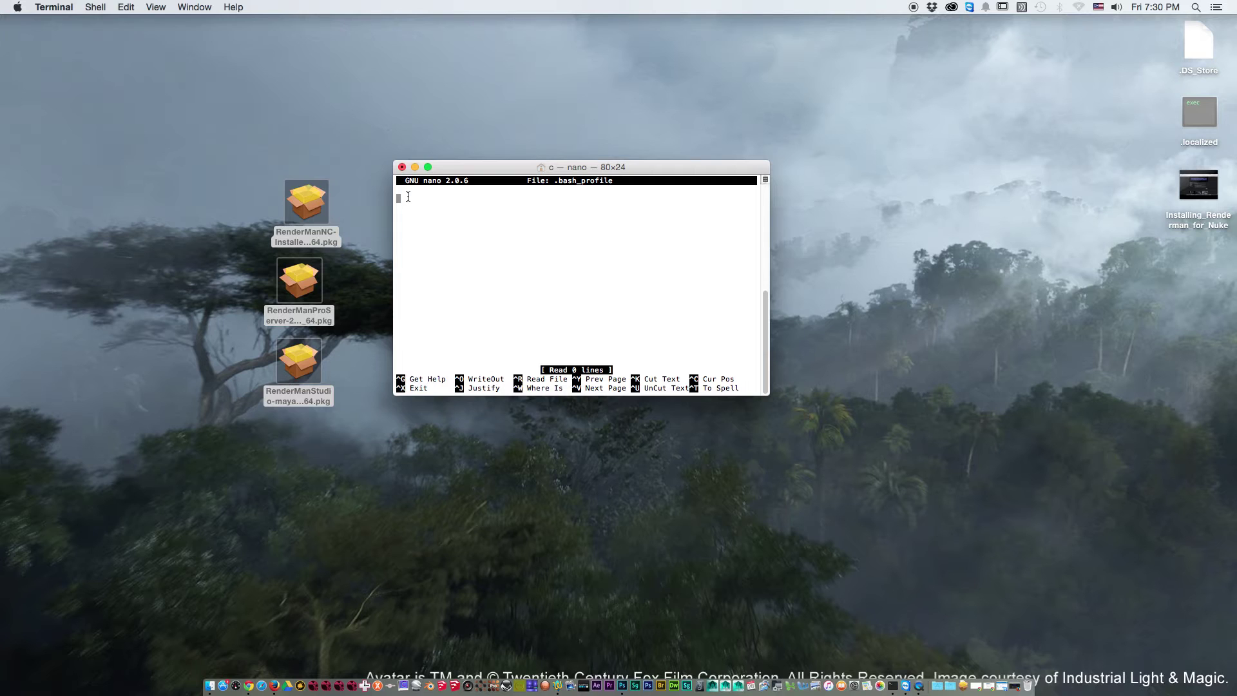
{"action": "type", "text": "echo Setting up RENDERMAN env variables… export RMANTREE=/Applications/Pixar/RenderManProServer-20.1/ export DYLD_LIBRARY_PATH=/Applications/Pixar/RenderManProServer-20.1/lib/ export RMANFB=it $EE/bin/slim.app/Contents/MacOS"}
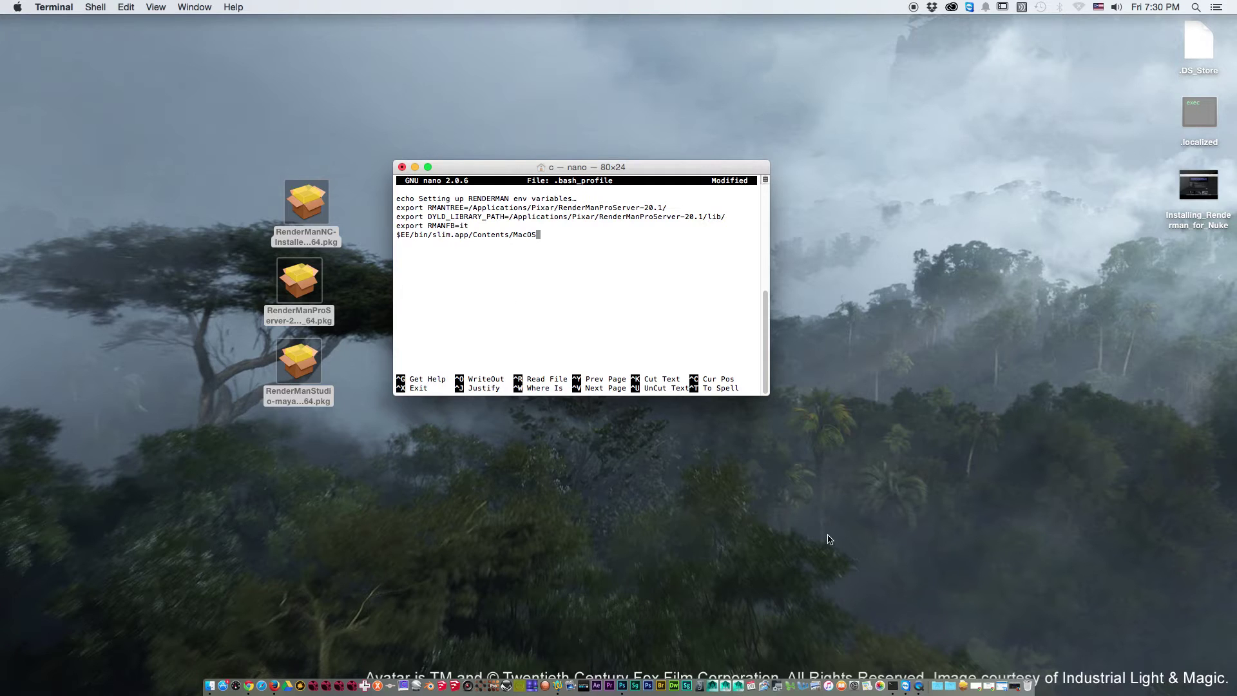
{"action": "left_click_drag", "start_coordinate": [768, 394], "coordinate": [944, 387]}
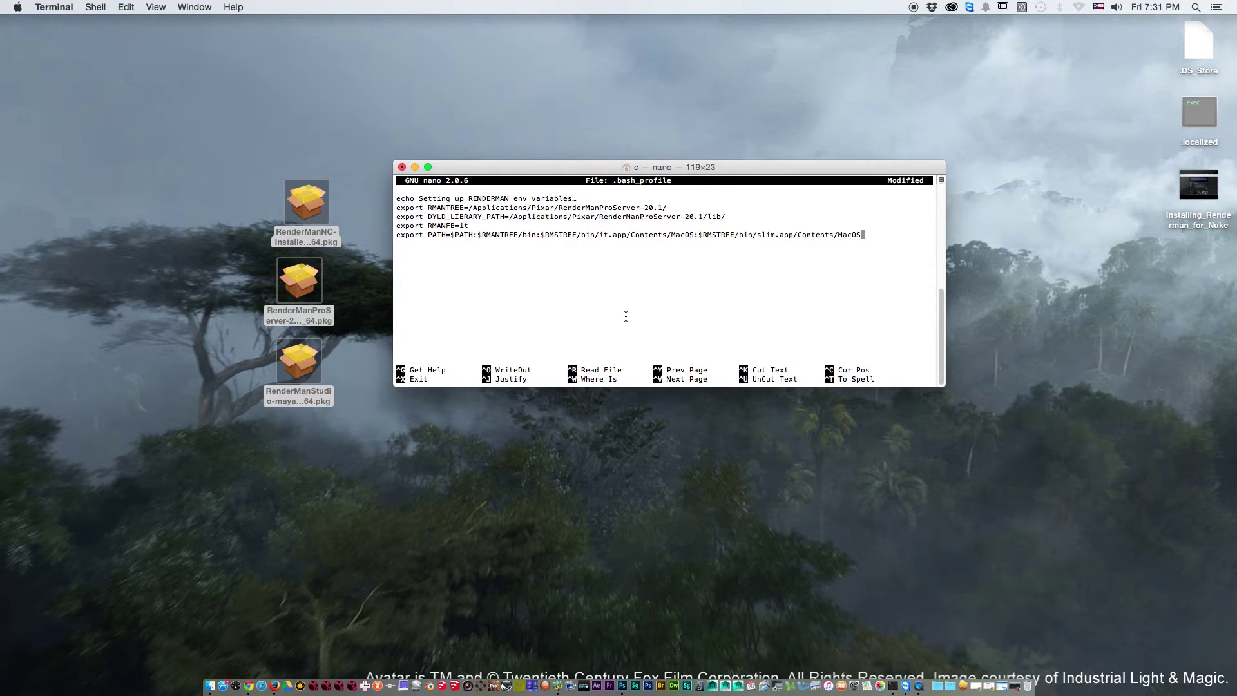
{"action": "left_click_drag", "start_coordinate": [397, 200], "coordinate": [578, 200]}
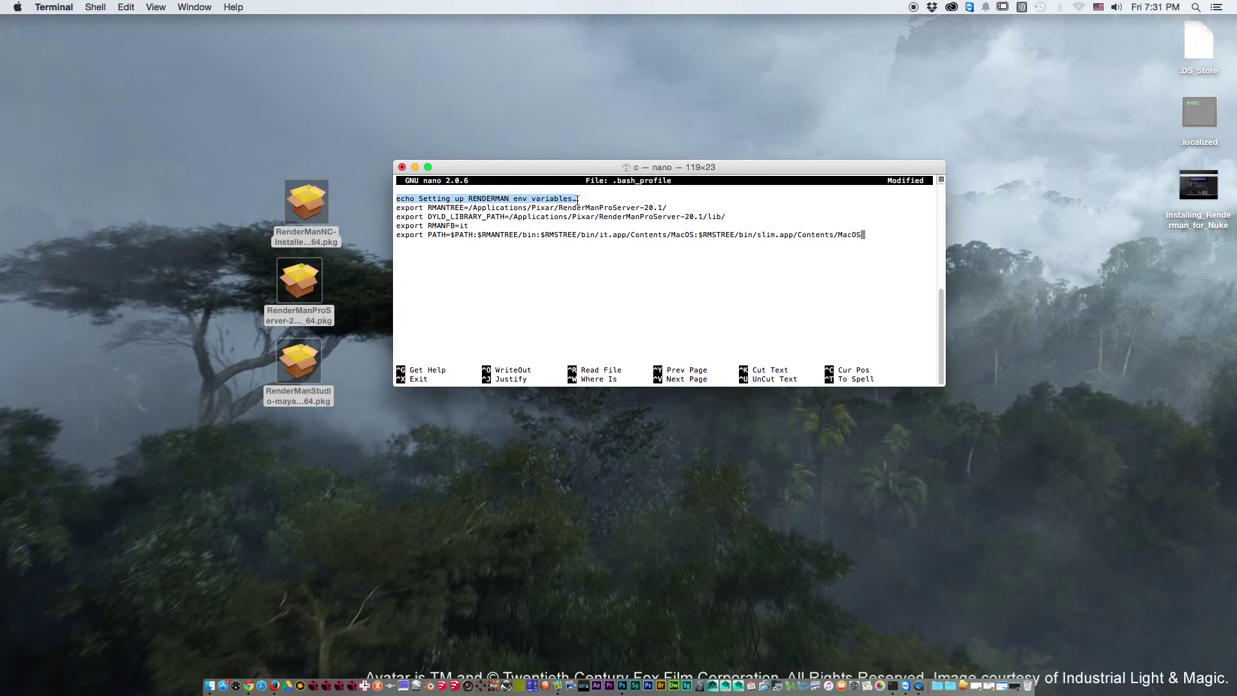
{"action": "left_click_drag", "start_coordinate": [598, 200], "coordinate": [392, 199]}
{"action": "left_click_drag", "start_coordinate": [429, 208], "coordinate": [869, 237]}
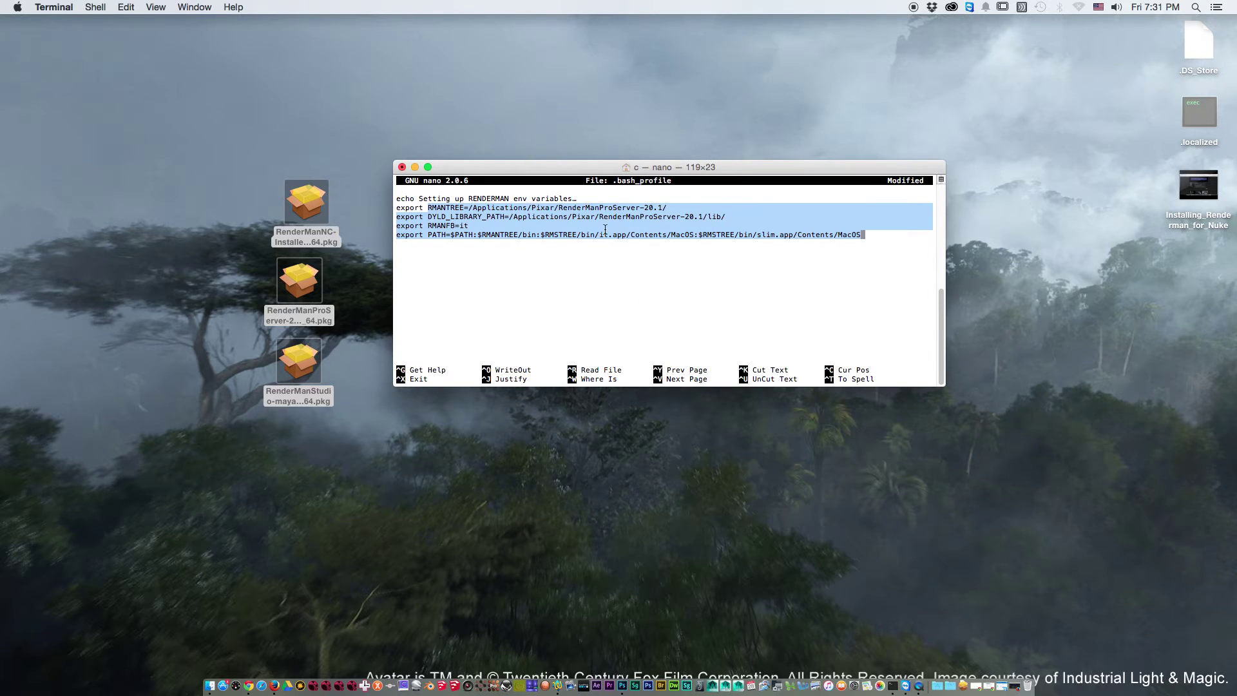
{"action": "left_click_drag", "start_coordinate": [562, 170], "coordinate": [557, 168]}
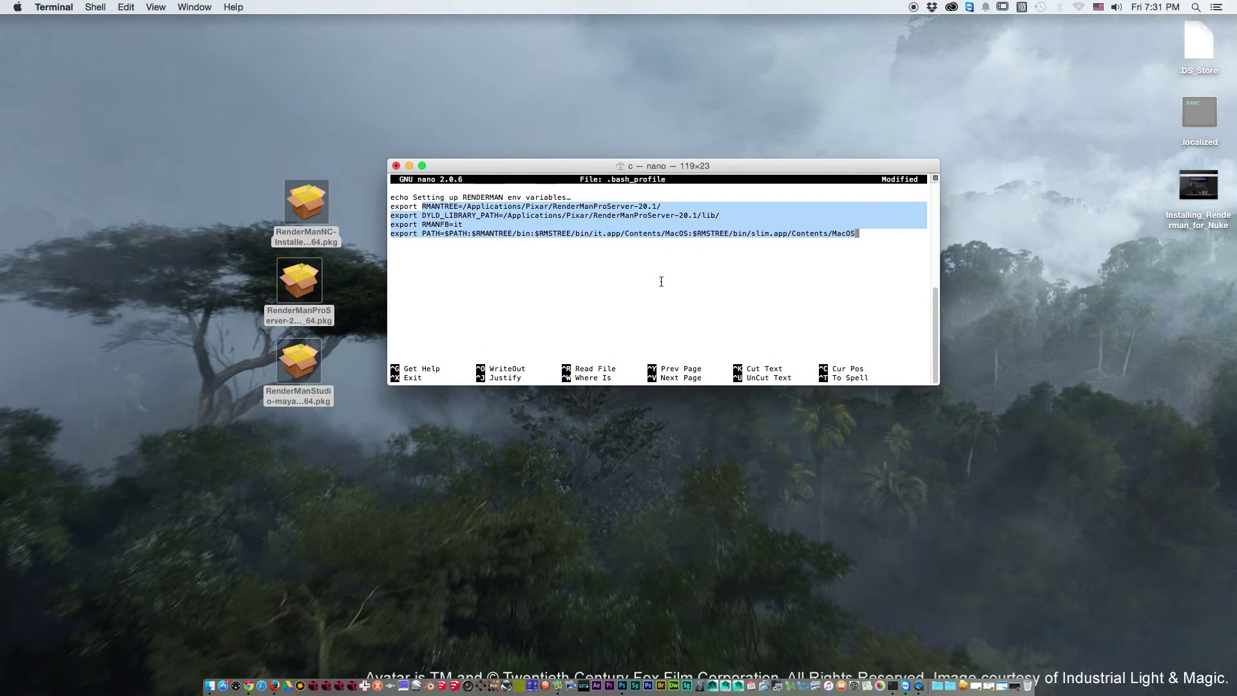
{"action": "left_click", "coordinate": [661, 281]}
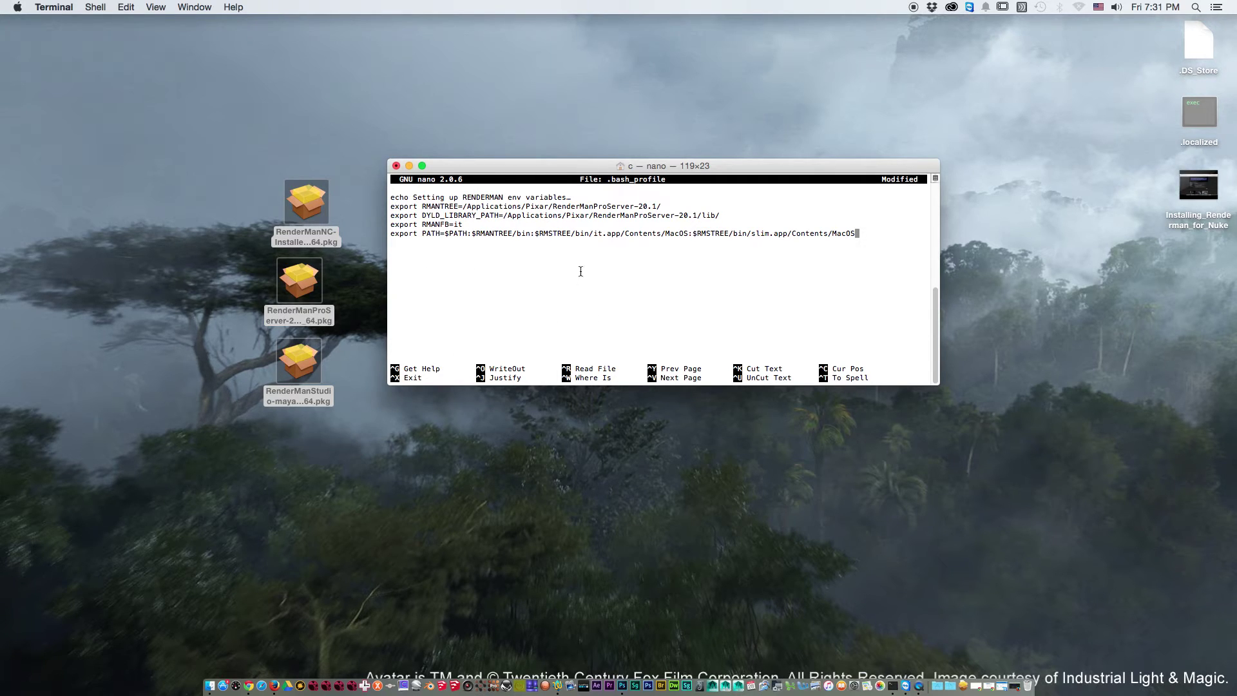
{"action": "left_click_drag", "start_coordinate": [638, 206], "coordinate": [659, 207]}
- Save the changes to .bash_profile and exit nano
{"action": "key", "text": "ctrl+x"}
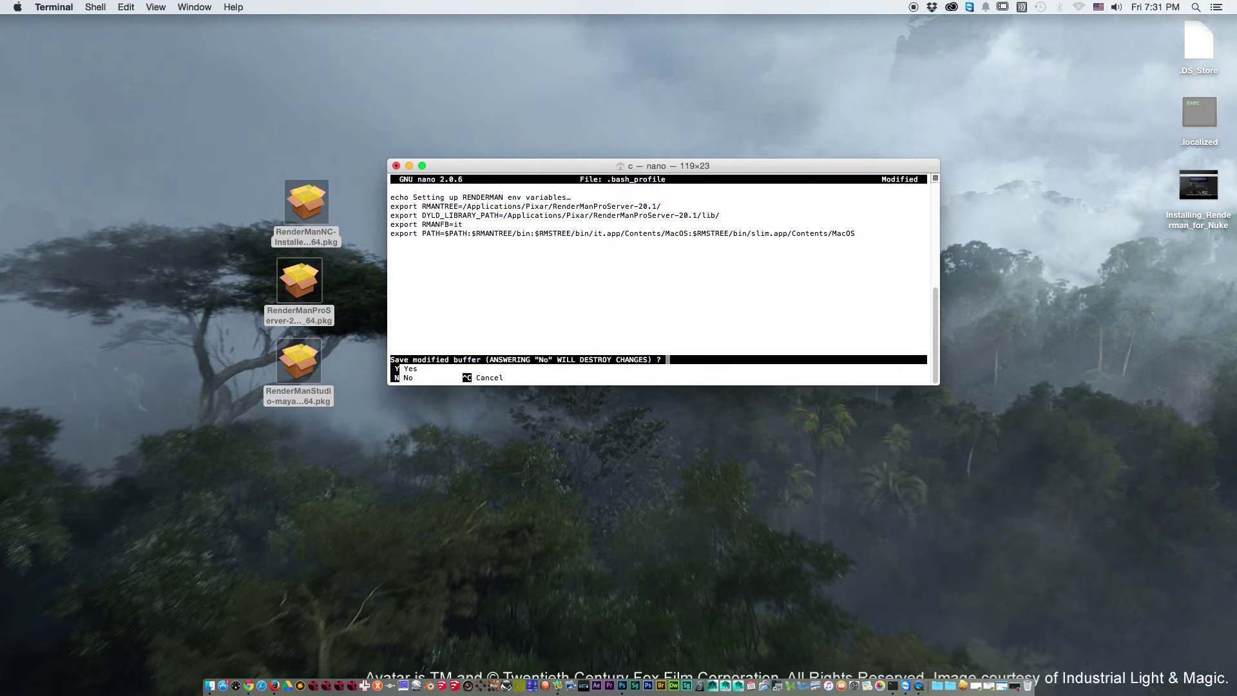
{"action": "key", "text": "y"}
{"action": "key", "text": "Return"}
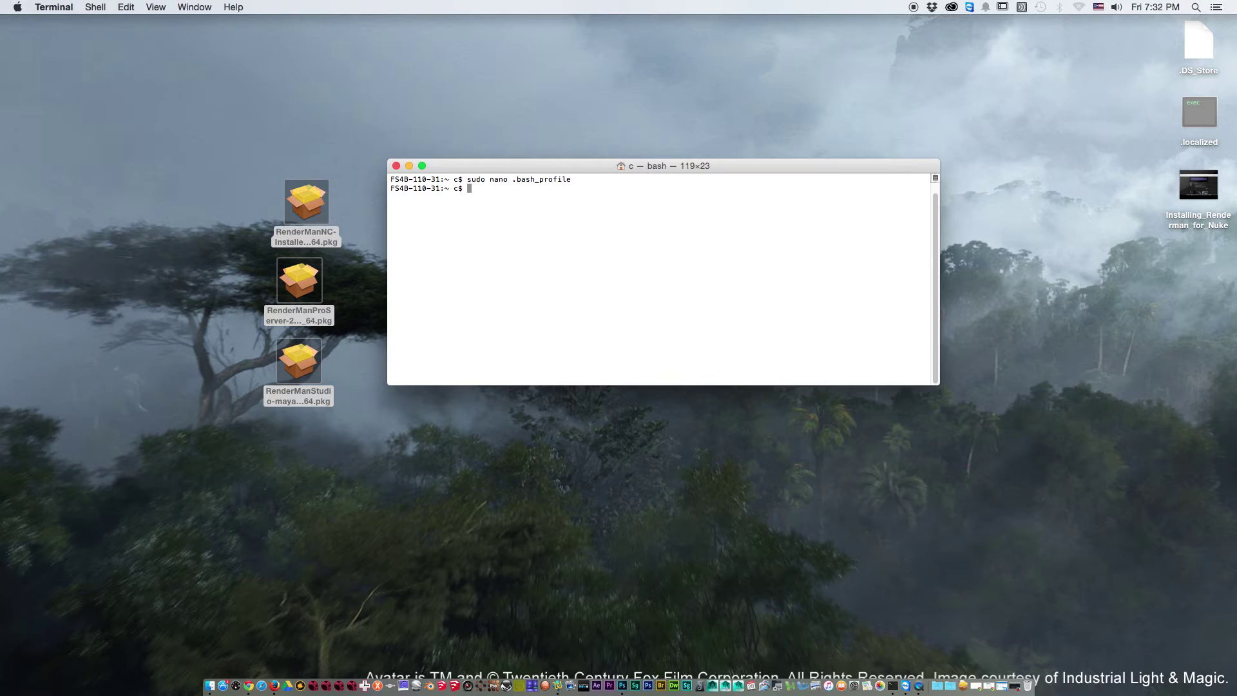
- End the shell session with exit and close the Terminal window
{"action": "type", "text": "exit"}
{"action": "key", "text": "Return"}
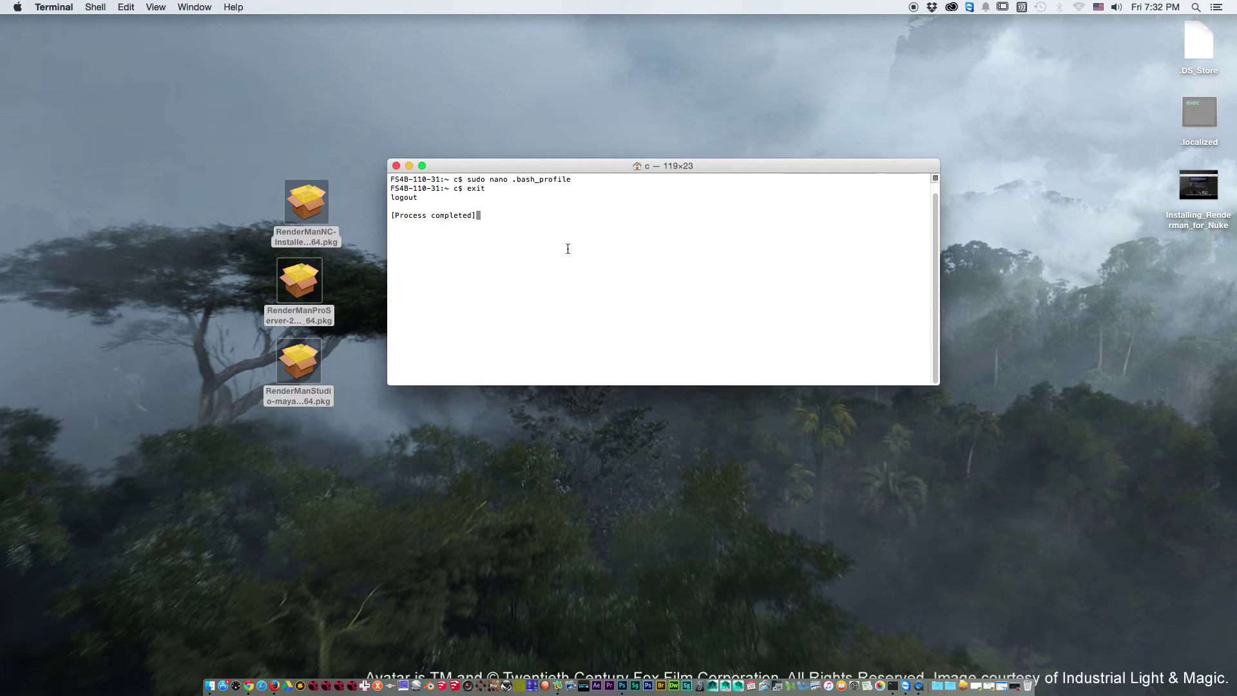
{"action": "left_click", "coordinate": [422, 165], "text": "alt"}
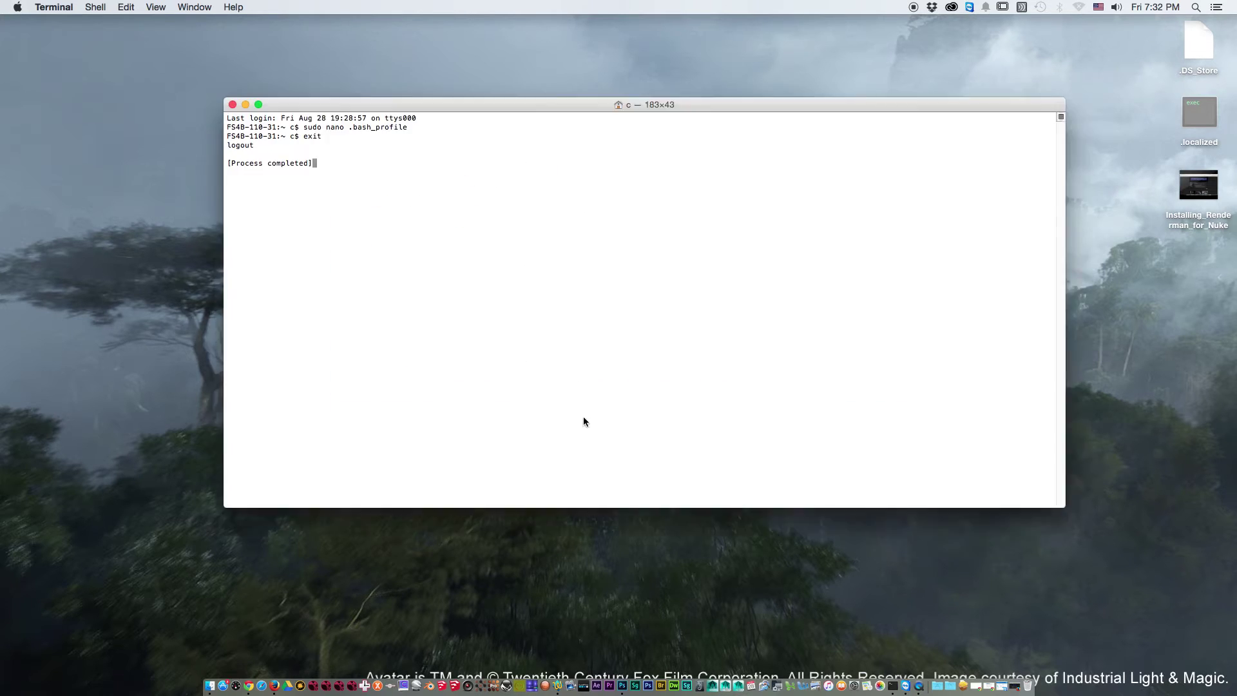
{"action": "left_click", "coordinate": [9, 23]}
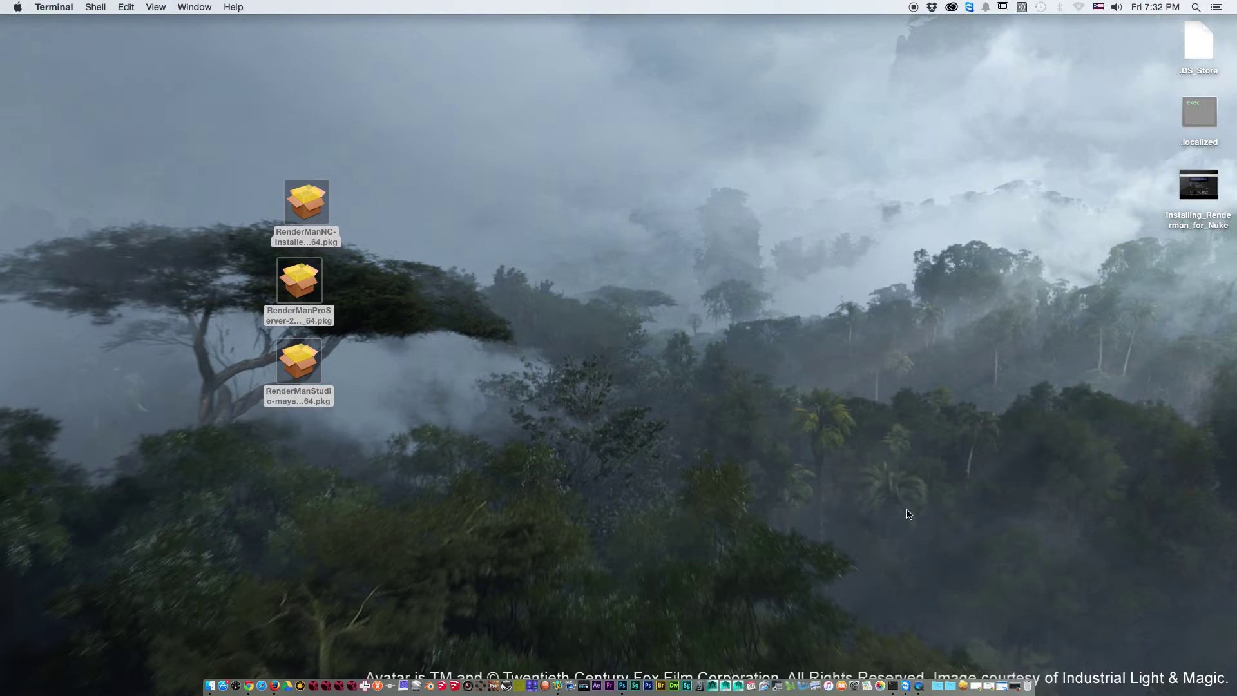
- Open a new Terminal window, check its RenderMan startup line, and launch NukeX with the command nukex
{"action": "left_click", "coordinate": [892, 685]}
{"action": "left_click_drag", "start_coordinate": [199, 26], "coordinate": [411, 166]}
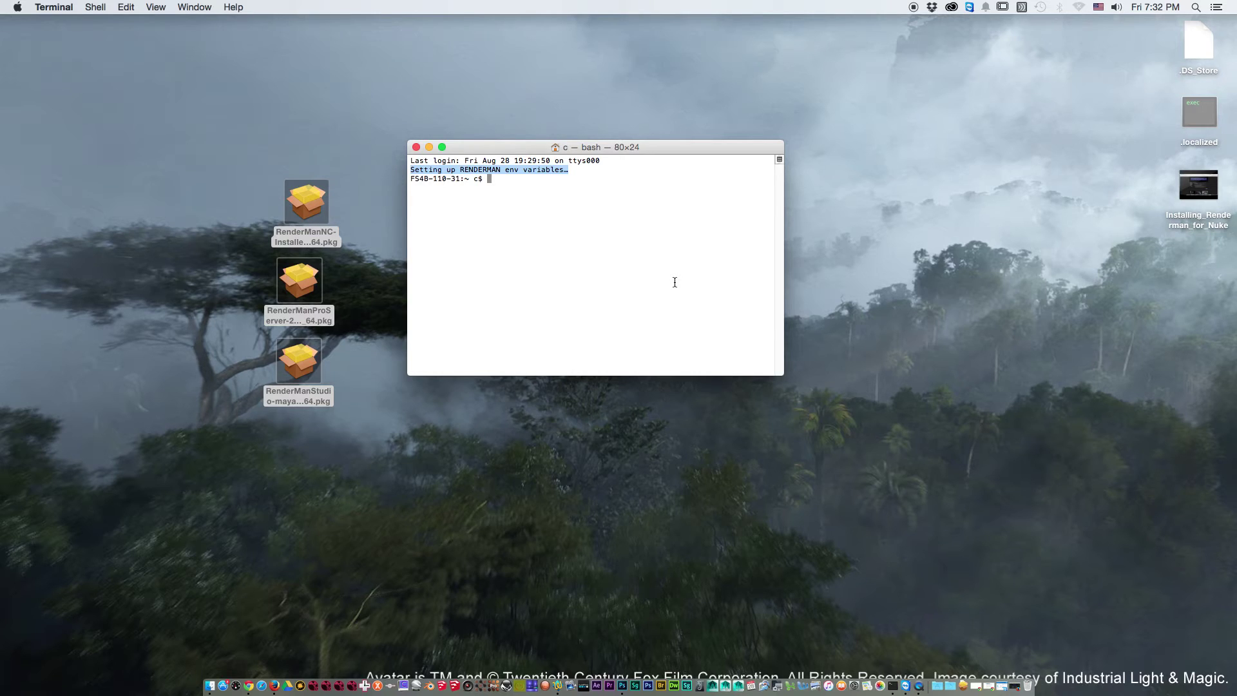
{"action": "type", "text": "nukex"}
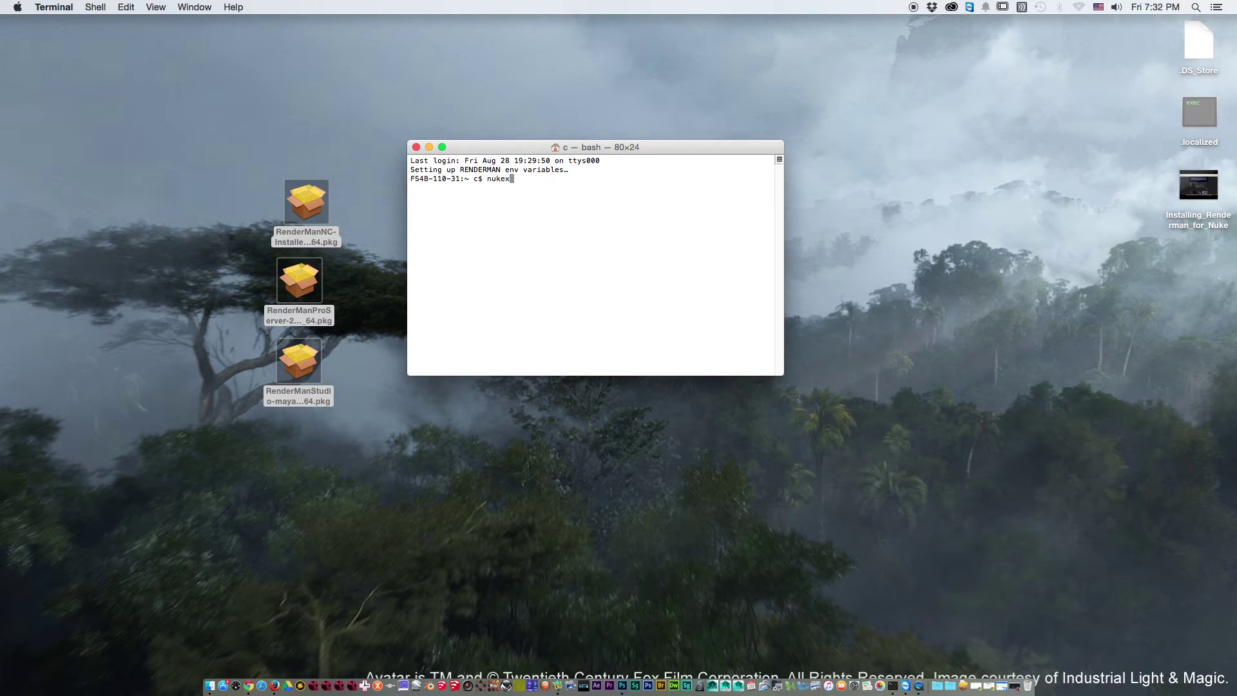
{"action": "key", "text": "Return"}
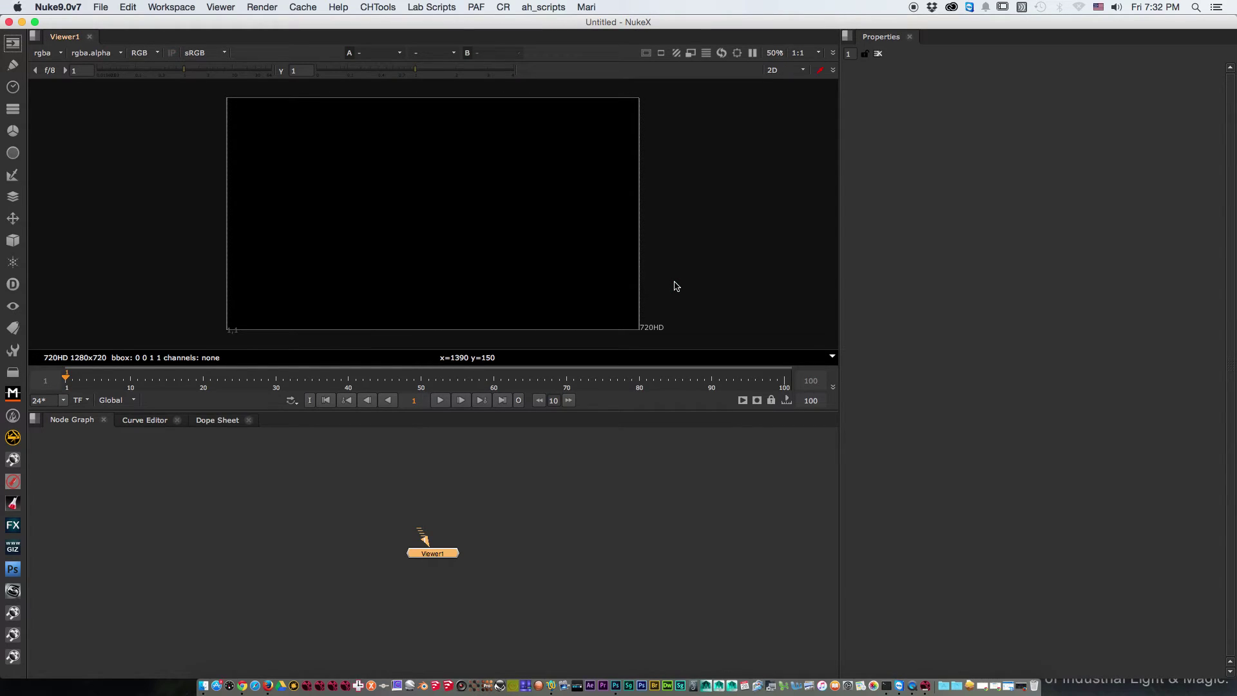
- Add a PrmanRender node above the Viewer node in the Node Graph and connect the Viewer to it
{"action": "mouse_move", "coordinate": [439, 560]}
{"action": "left_mouse_down"}
{"action": "mouse_move", "coordinate": [440, 615]}
{"action": "mouse_move", "coordinate": [424, 574]}
{"action": "left_mouse_up"}
{"action": "left_click", "coordinate": [455, 525]}
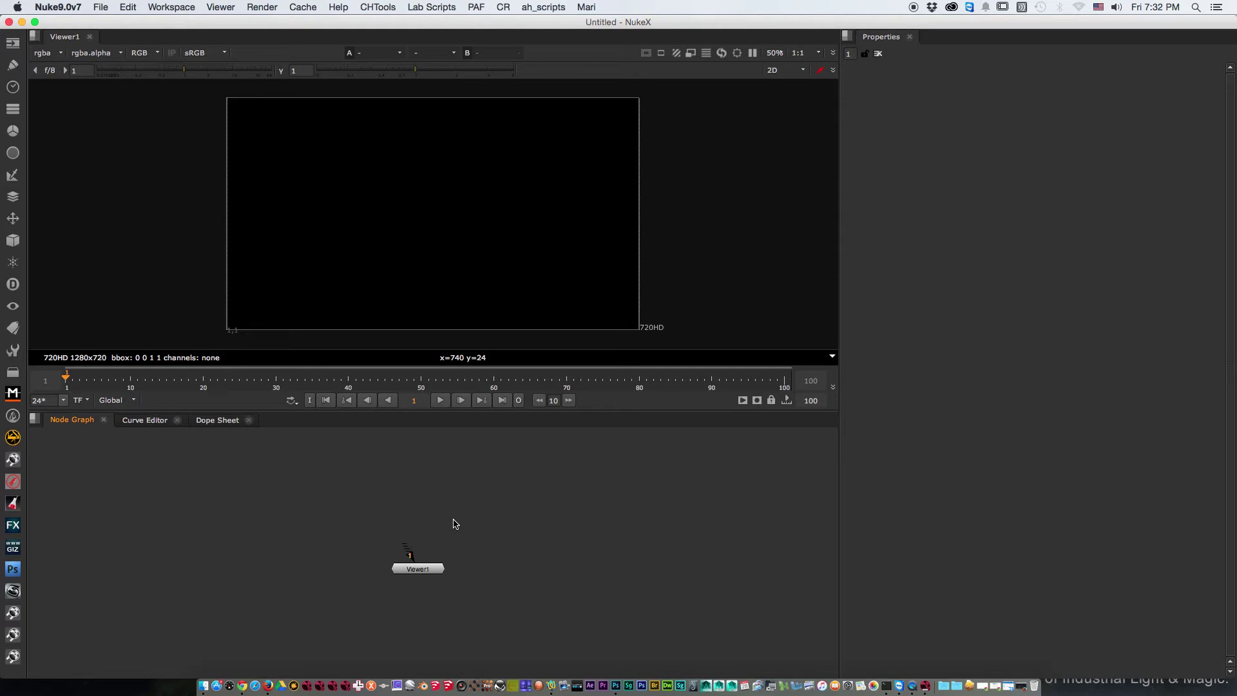
{"action": "left_click_drag", "start_coordinate": [417, 568], "coordinate": [450, 572]}
{"action": "left_click", "coordinate": [453, 517]}
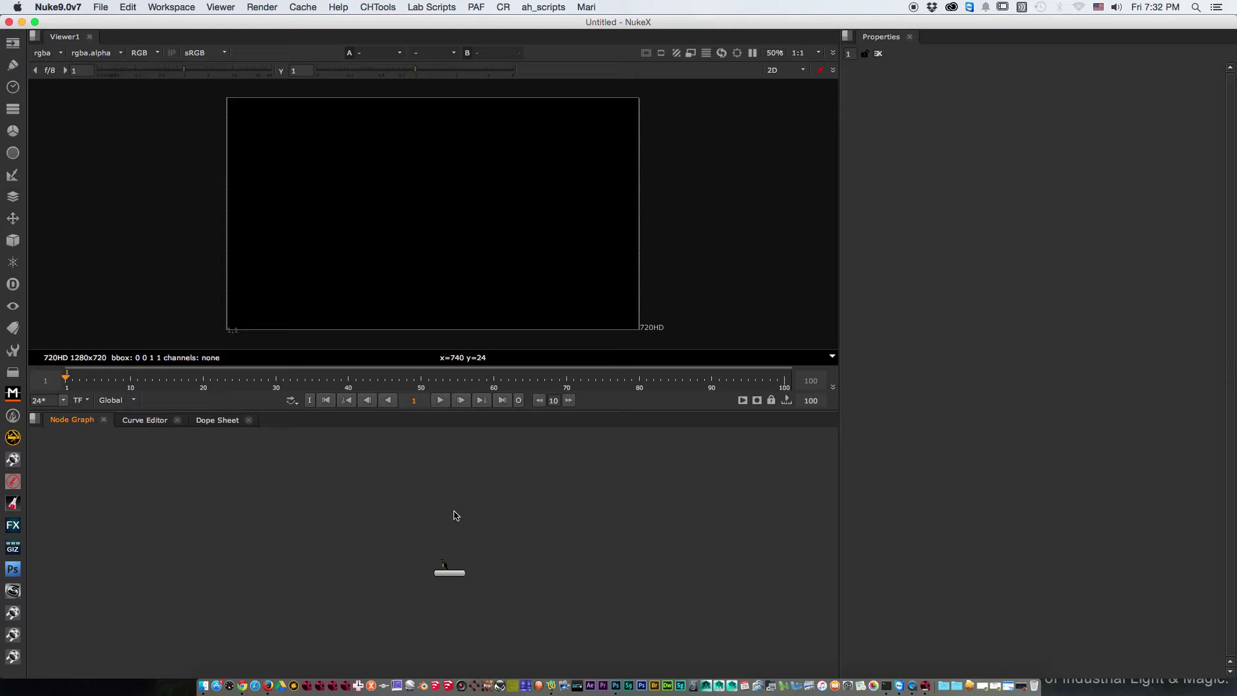
{"action": "key", "text": "Tab"}
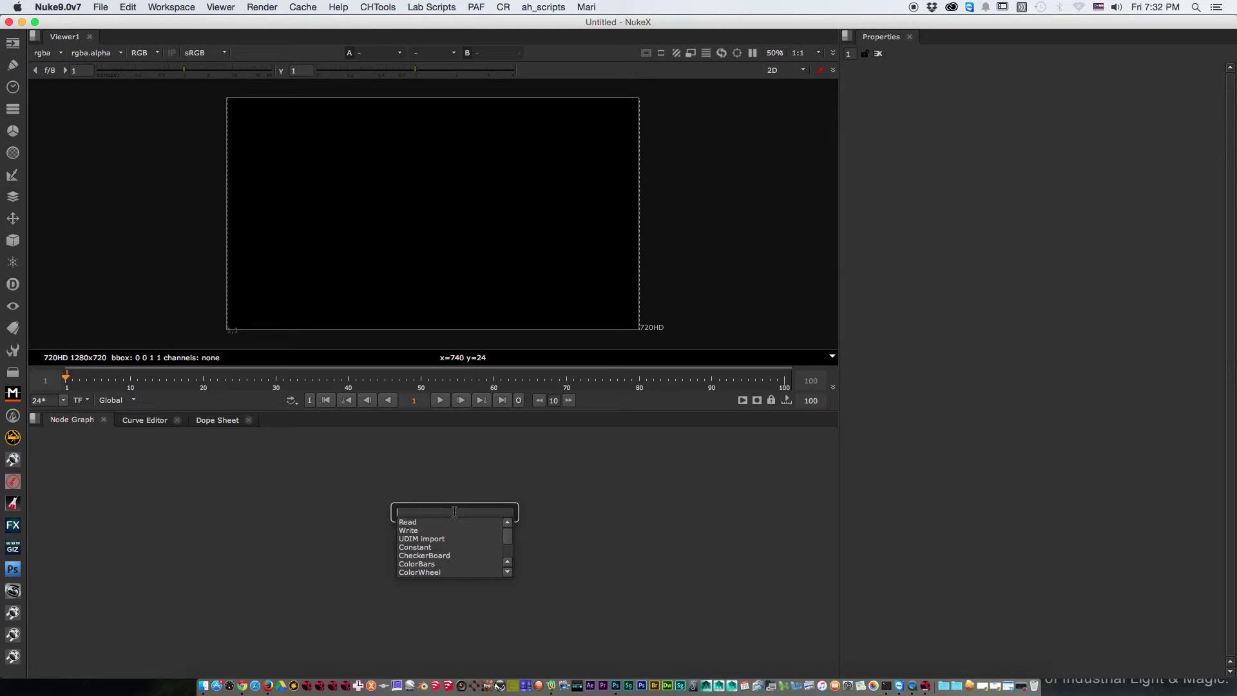
{"action": "type", "text": "prma"}
{"action": "key", "text": "Return"}
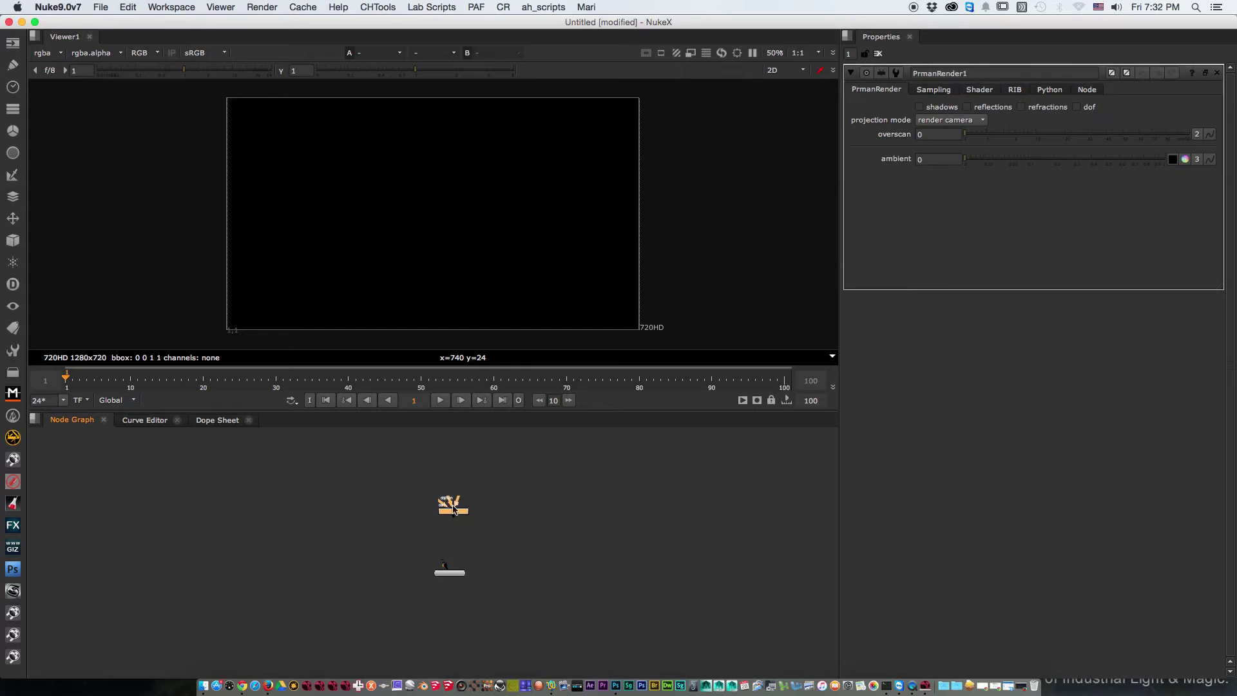
{"action": "left_click_drag", "start_coordinate": [446, 566], "coordinate": [456, 541]}
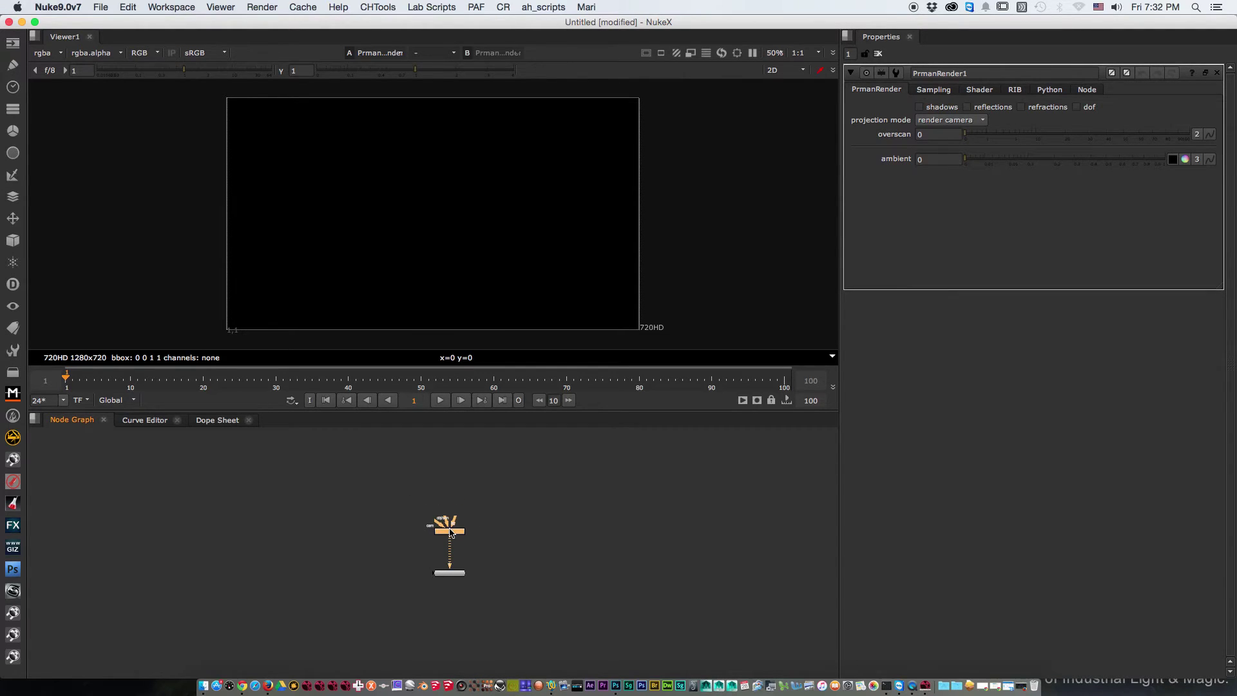
- Add a Camera node beside the PrmanRender node and connect it as the render camera
{"action": "key", "text": "Tab"}
{"action": "type", "text": "cam"}
{"action": "key", "text": "Down"}
{"action": "key", "text": "Down"}
{"action": "key", "text": "Up"}
{"action": "key", "text": "Return"}
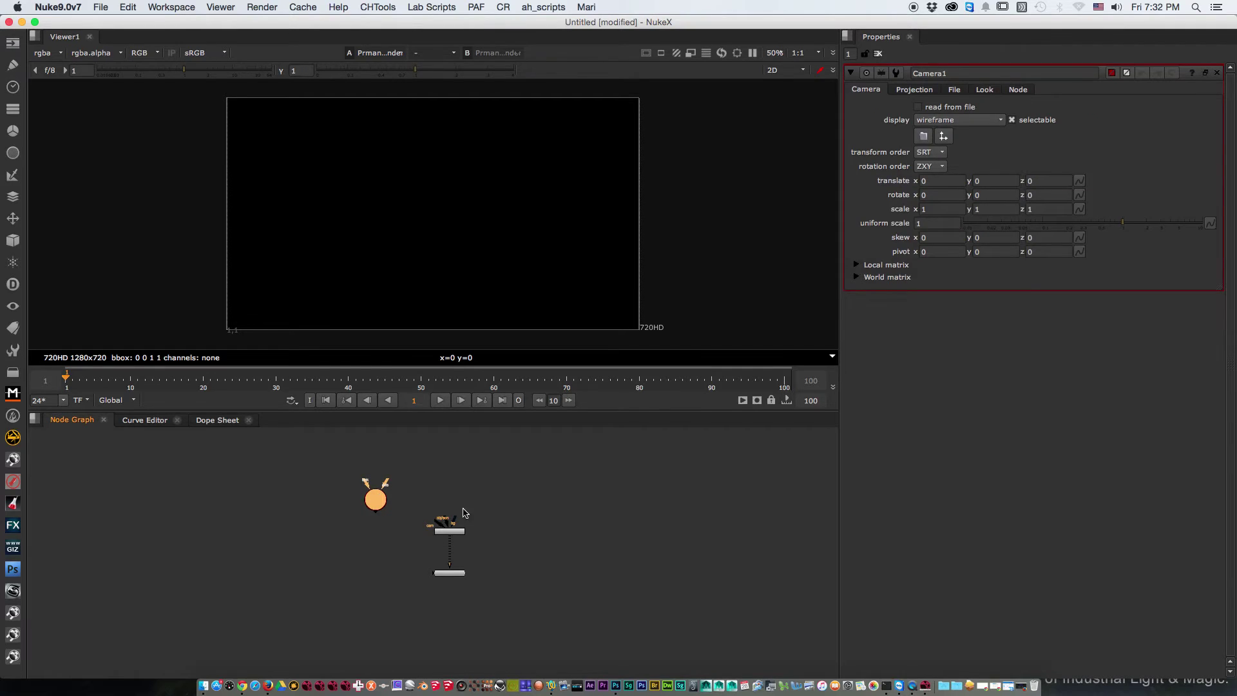
{"action": "left_click_drag", "start_coordinate": [444, 529], "coordinate": [372, 522]}
- Add a Scene node and place it above the PrmanRender node
{"action": "left_click", "coordinate": [464, 475]}
{"action": "key", "text": "Tab"}
{"action": "type", "text": "scene"}
{"action": "key", "text": "Return"}
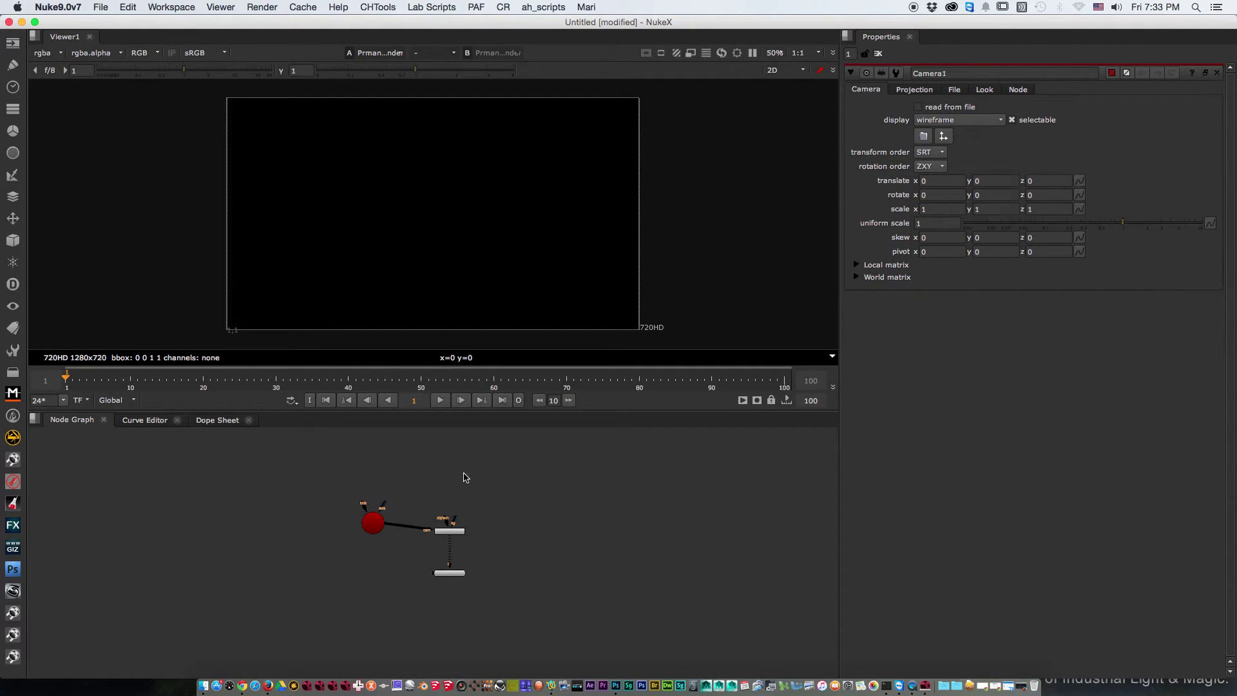
{"action": "left_click_drag", "start_coordinate": [464, 477], "coordinate": [437, 485]}
- Add a Sphere node and a Card node near the Scene node
{"action": "left_click", "coordinate": [485, 473]}
{"action": "key", "text": "Tab"}
{"action": "type", "text": "sphere"}
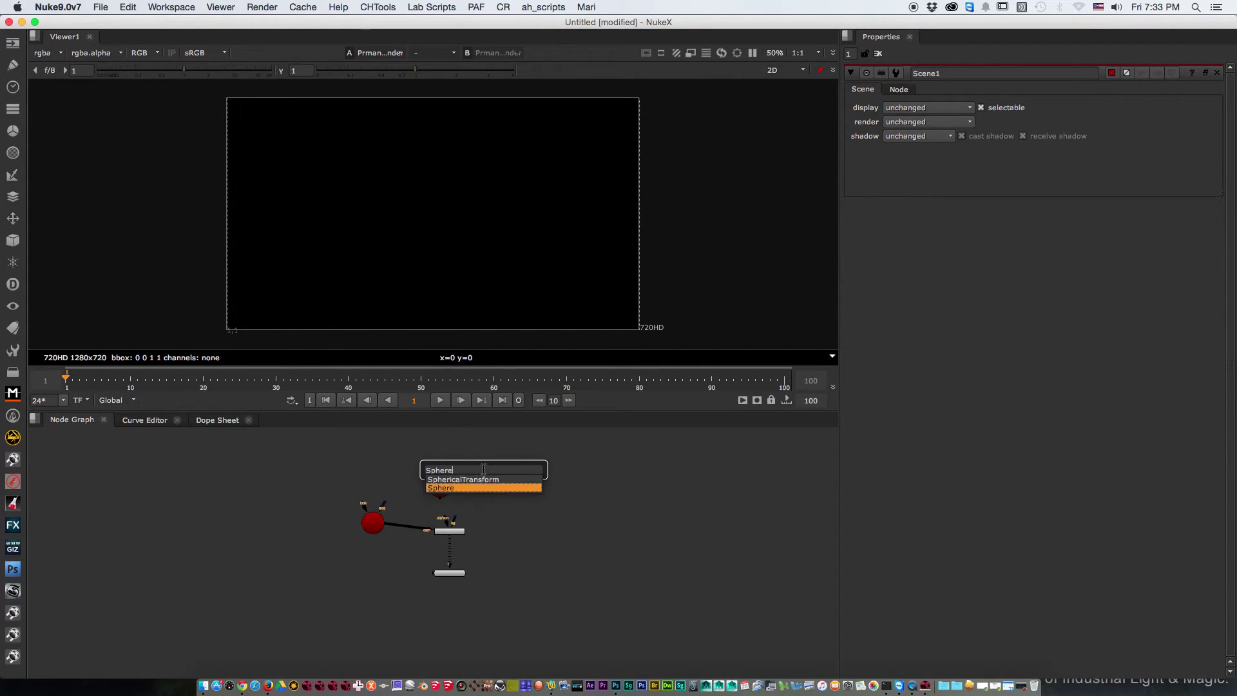
{"action": "key", "text": "Return"}
{"action": "key", "text": "Tab"}
{"action": "type", "text": "Card"}
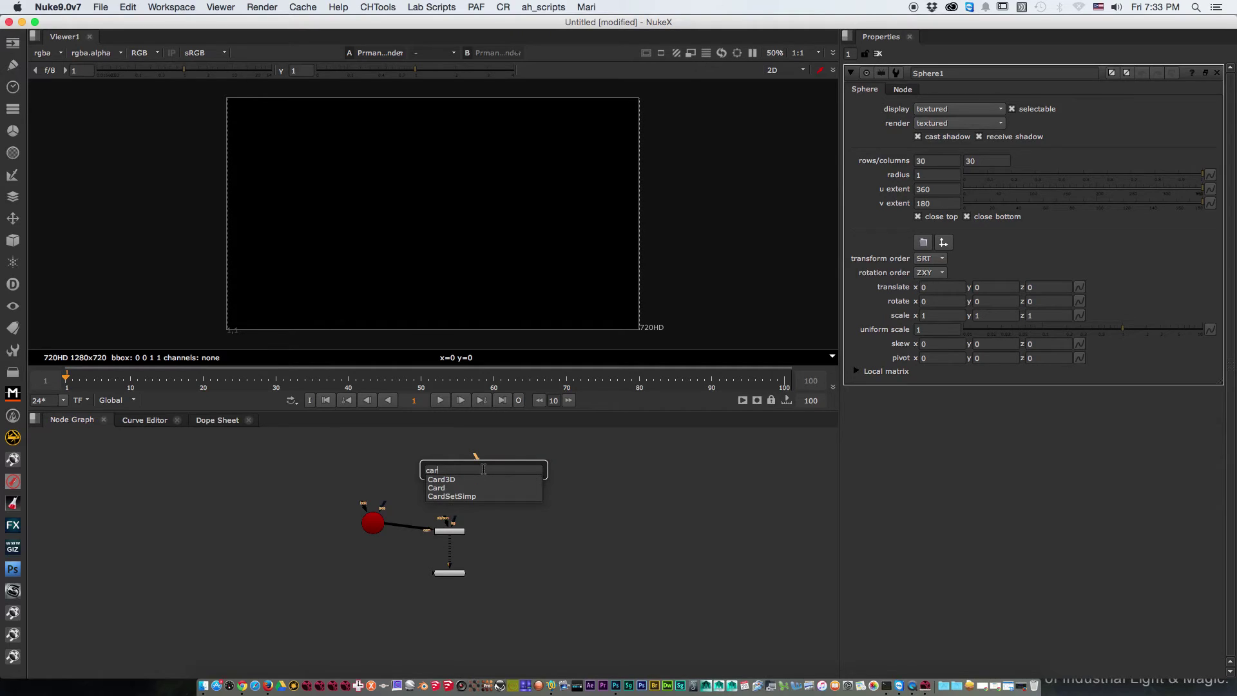
{"action": "key", "text": "Return"}
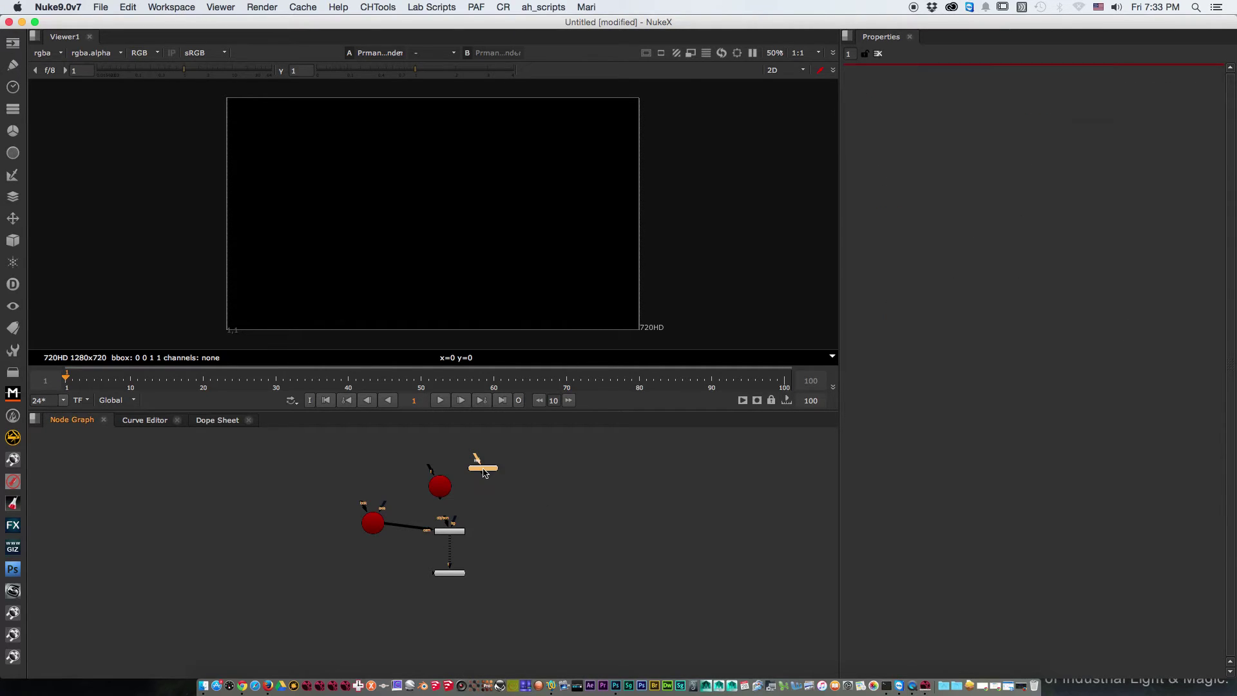
- Connect the Sphere and Card to the Scene node, connect the Scene to PrmanRender, and tidy the node layout
{"action": "left_click_drag", "start_coordinate": [441, 487], "coordinate": [459, 497]}
{"action": "left_click_drag", "start_coordinate": [530, 452], "coordinate": [449, 463]}
{"action": "key", "text": "y"}
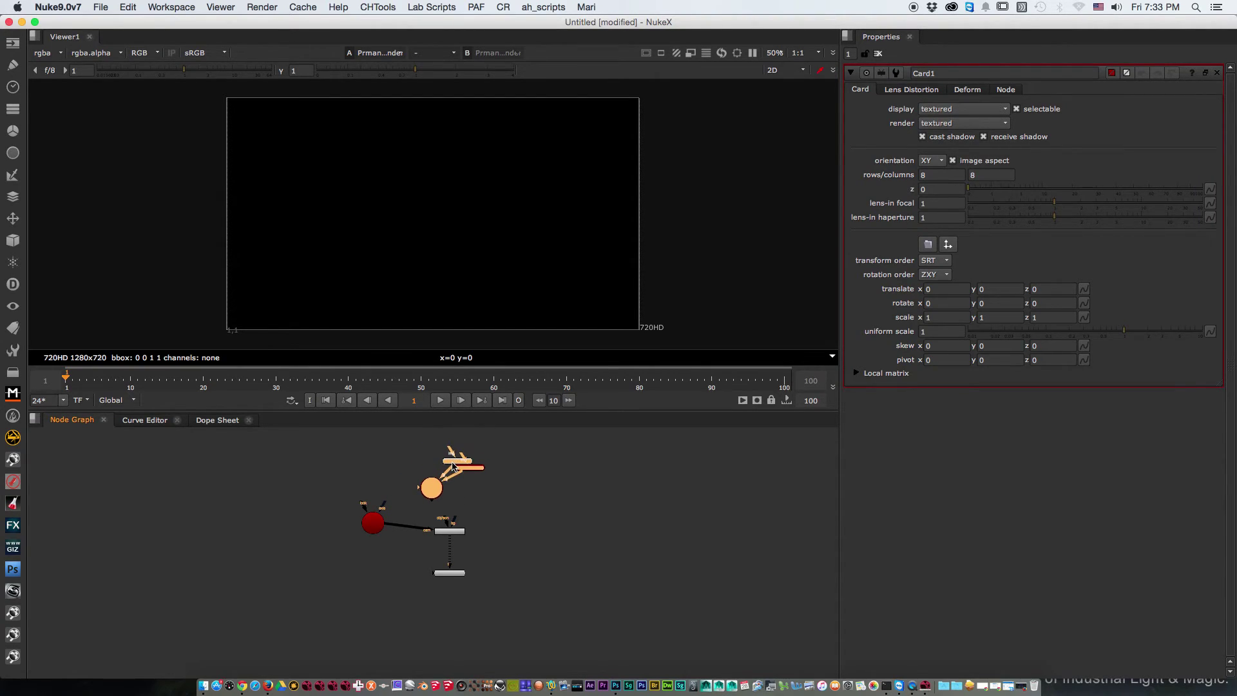
{"action": "key", "text": "l"}
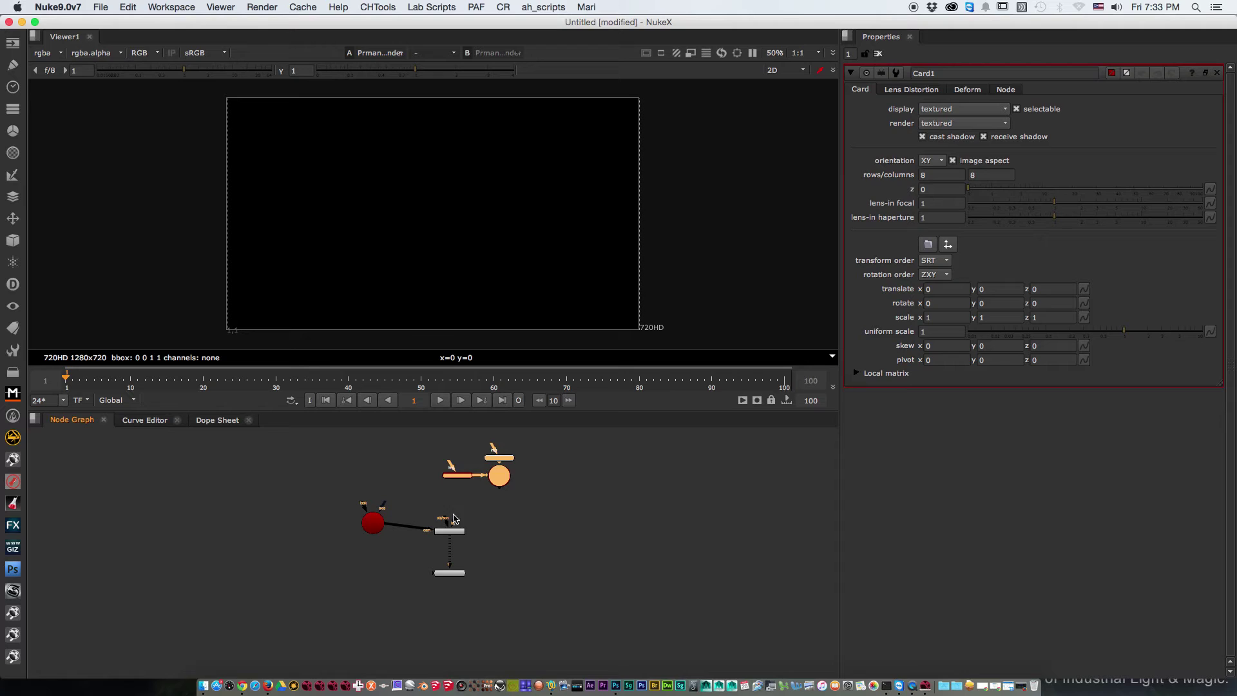
{"action": "left_click_drag", "start_coordinate": [453, 518], "coordinate": [500, 470]}
{"action": "key", "text": "l"}
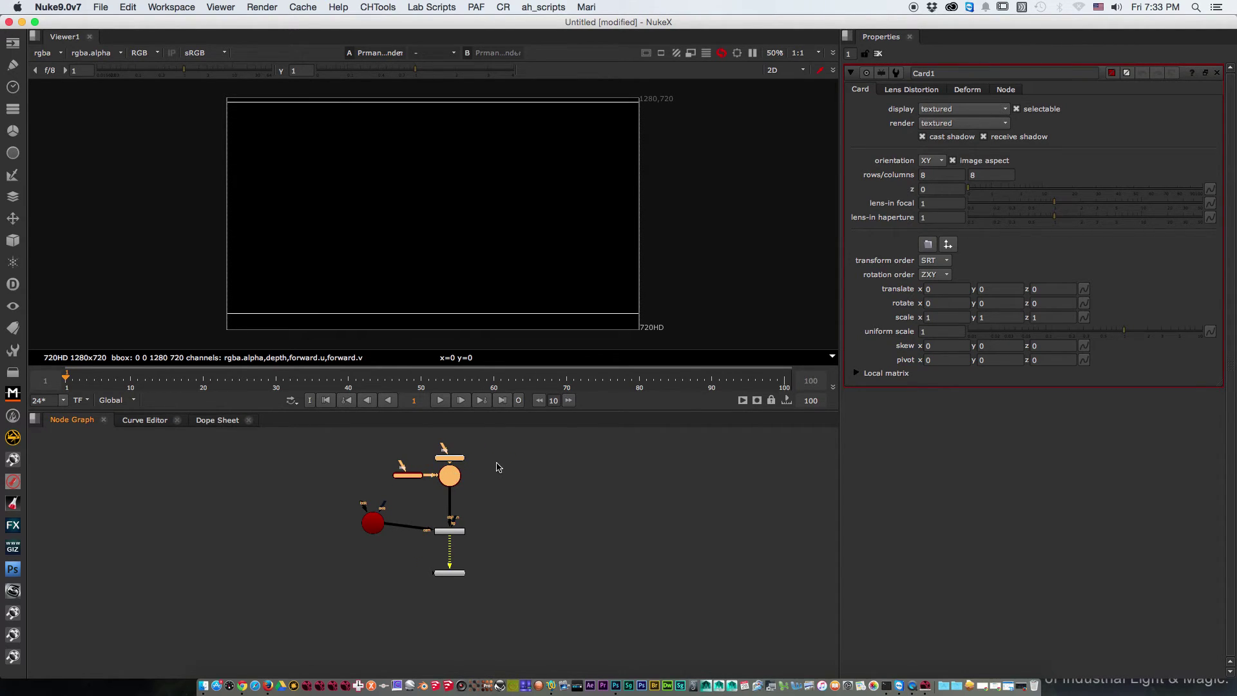
- Add a CheckerBoard node above the graph and connect it as the texture of both the Sphere and the Card
{"action": "left_click", "coordinate": [434, 451]}
{"action": "key", "text": "Tab"}
{"action": "type", "text": "che"}
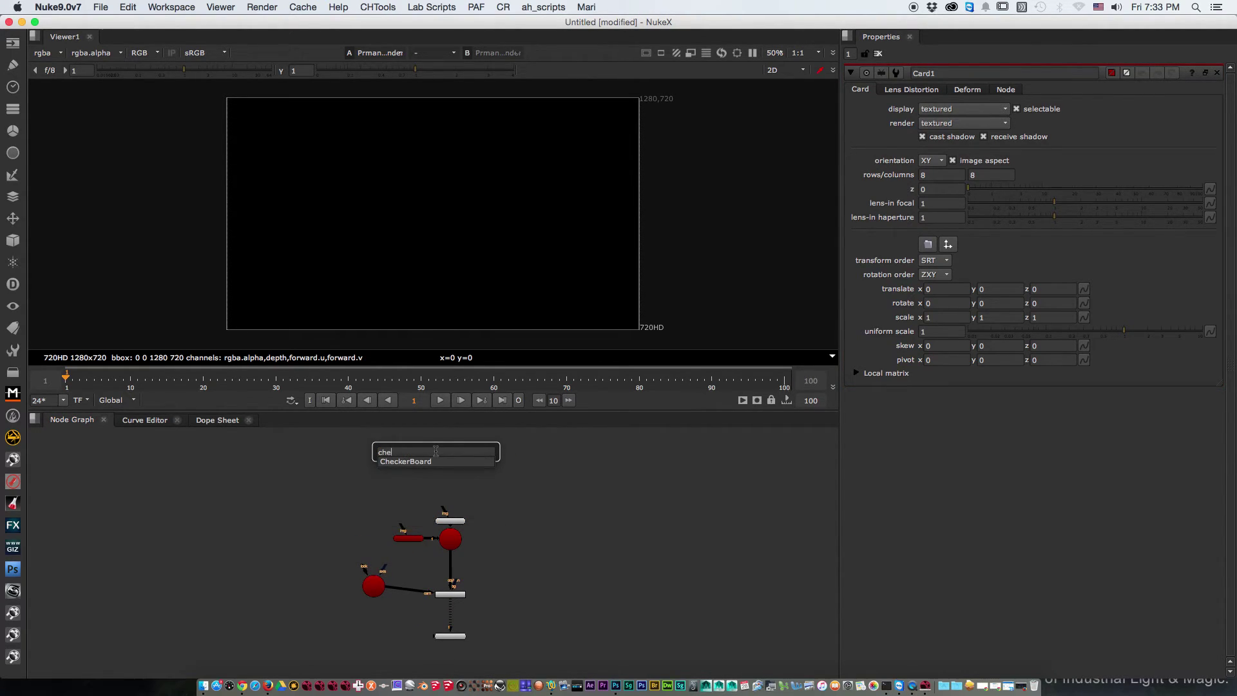
{"action": "key", "text": "Return"}
{"action": "left_click_drag", "start_coordinate": [441, 502], "coordinate": [441, 467]}
{"action": "left_click_drag", "start_coordinate": [401, 526], "coordinate": [454, 464]}
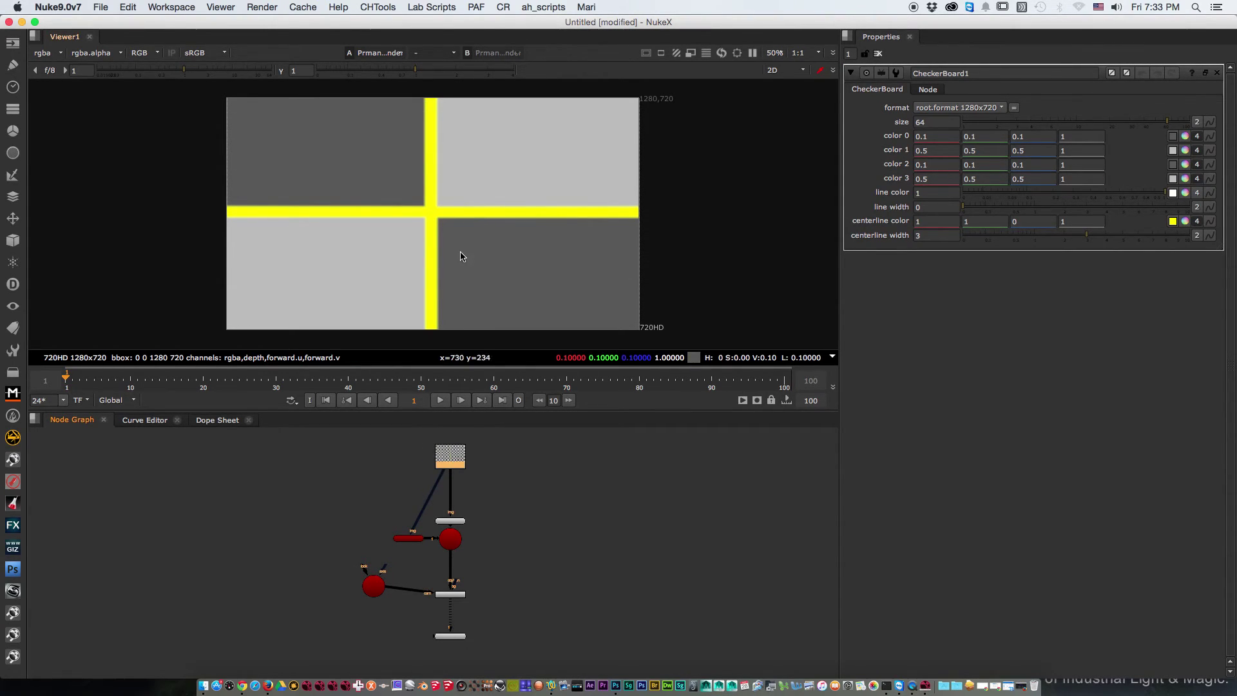
- Switch the viewer to 3D and set the card's uniform scale to 10 and its orientation to ZX
{"action": "key", "text": "Tab"}
{"action": "scroll", "coordinate": [497, 251], "scroll_direction": "down", "scroll_amount": 5}
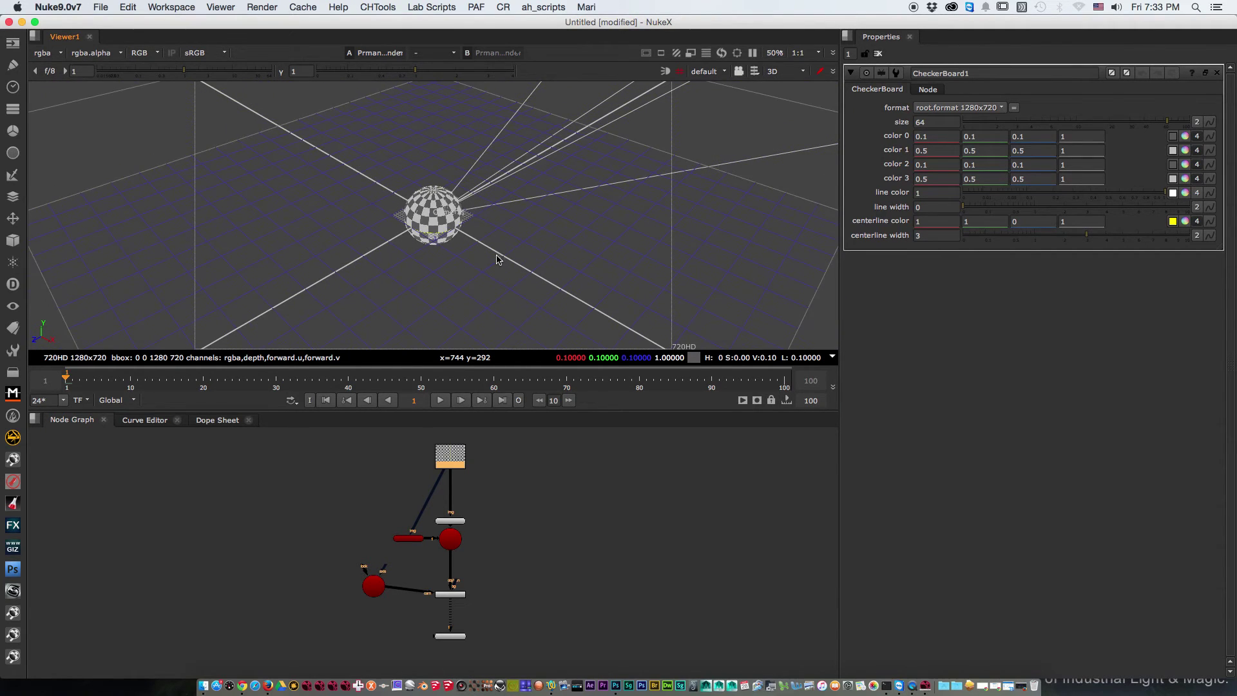
{"action": "left_click", "coordinate": [411, 540]}
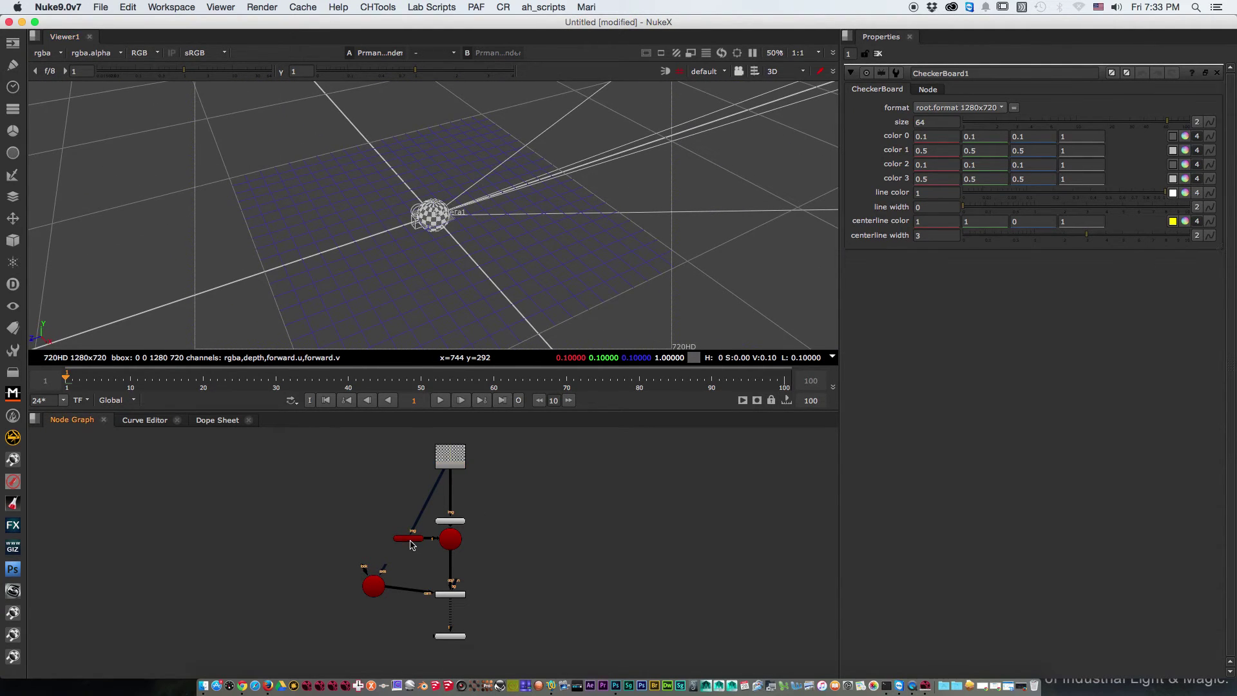
{"action": "left_click_drag", "start_coordinate": [1120, 331], "coordinate": [1202, 331]}
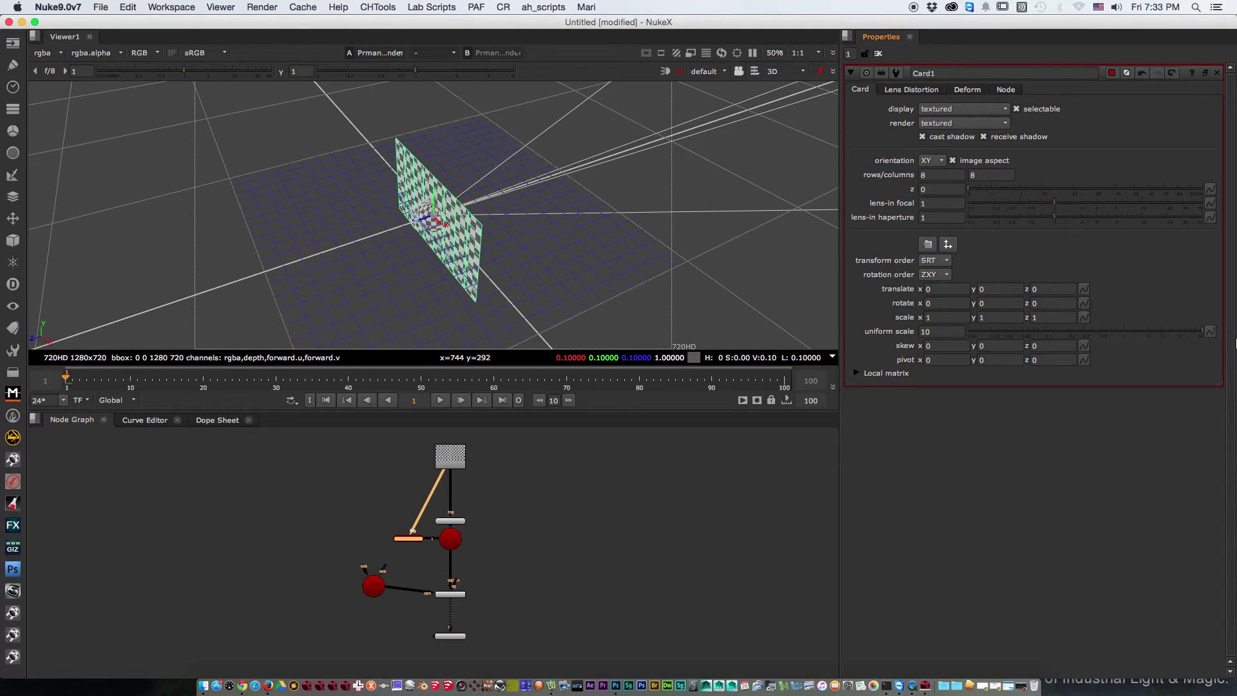
{"action": "left_click", "coordinate": [932, 160]}
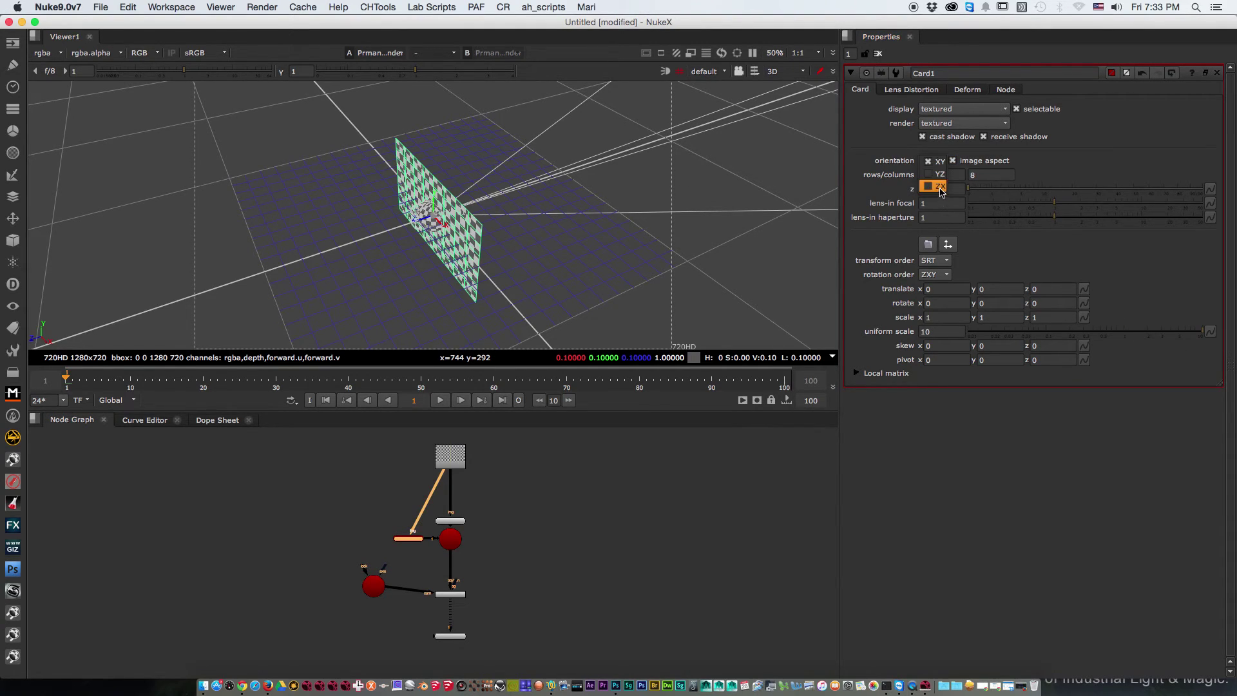
{"action": "left_click", "coordinate": [930, 188]}
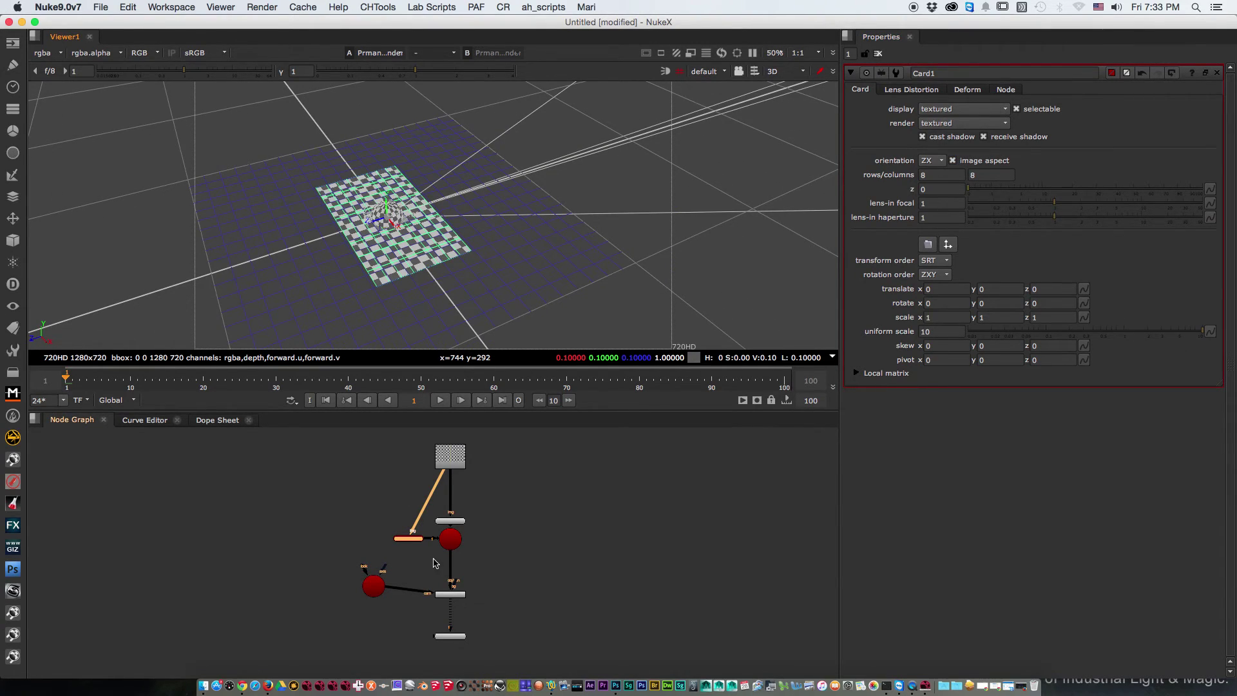
- Add an Axis node above the camera and connect it to the camera's look input
{"action": "left_click", "coordinate": [372, 587]}
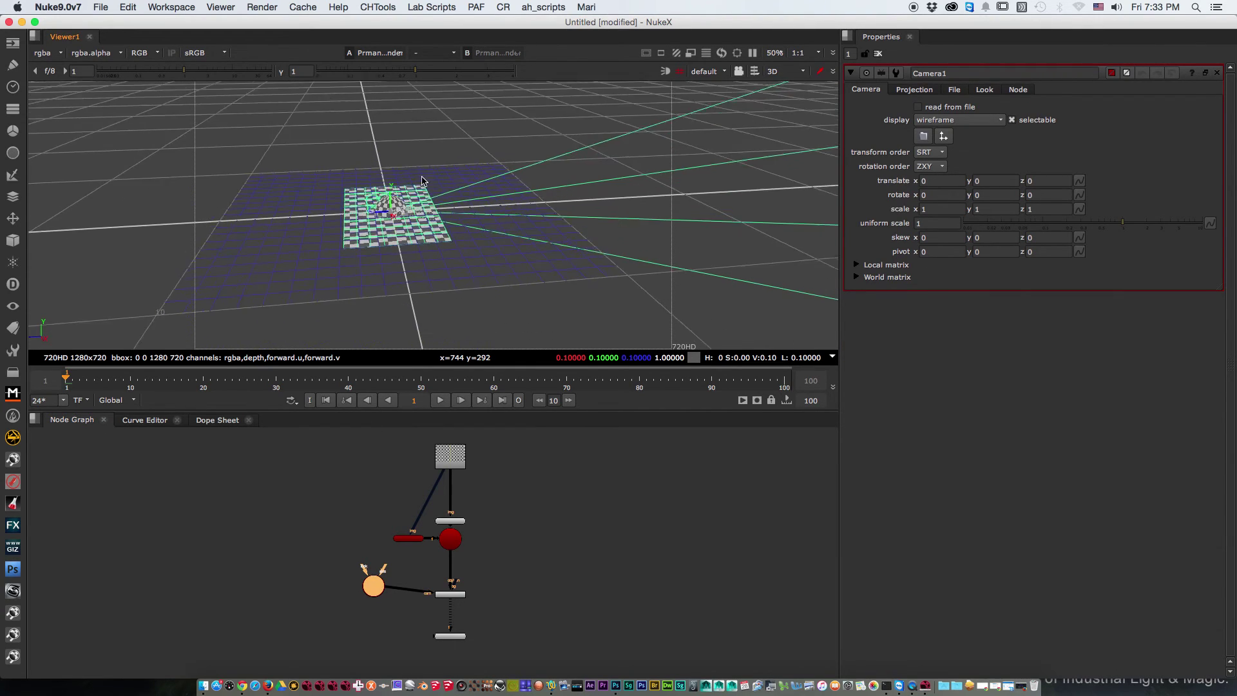
{"action": "left_click", "coordinate": [370, 503]}
{"action": "key", "text": "Tab"}
{"action": "type", "text": "ax"}
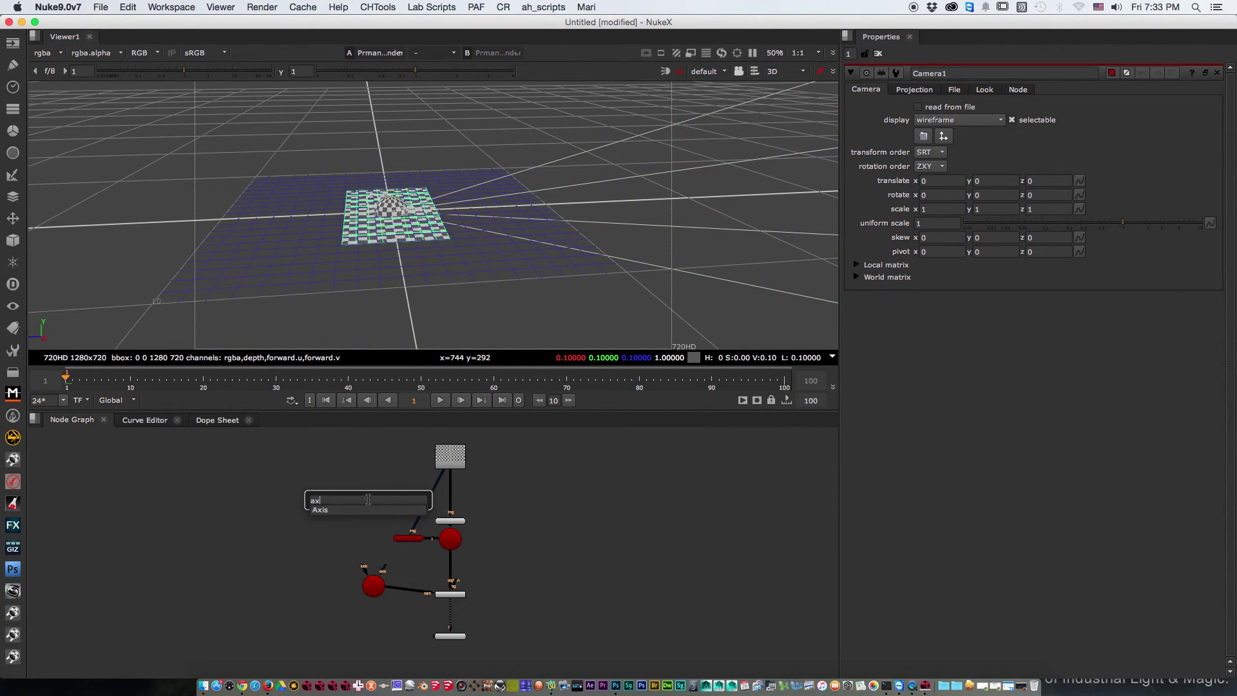
{"action": "type", "text": "is"}
{"action": "key", "text": "Return"}
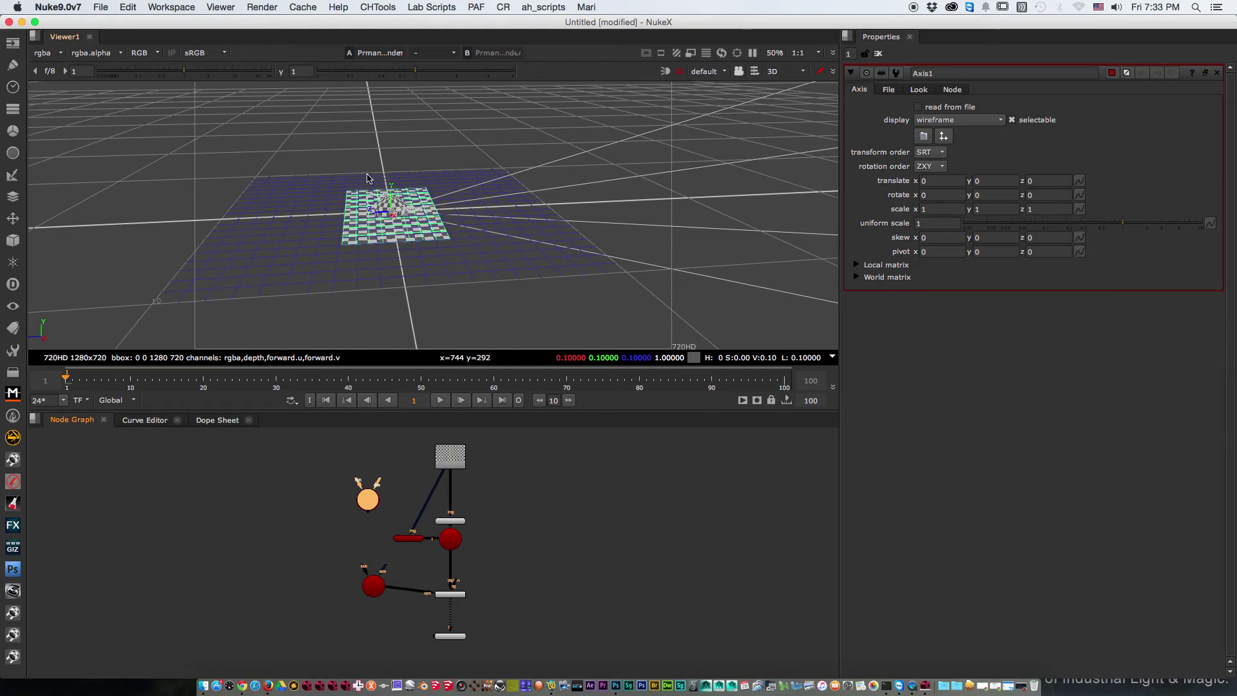
{"action": "left_click_drag", "start_coordinate": [364, 567], "coordinate": [368, 502]}
{"action": "scroll", "coordinate": [364, 554], "scroll_direction": "up", "scroll_amount": 5}
{"action": "middle_click_drag", "start_coordinate": [362, 541], "coordinate": [368, 603]}
{"action": "left_click_drag", "start_coordinate": [342, 454], "coordinate": [352, 574]}
{"action": "middle_click_drag", "start_coordinate": [351, 677], "coordinate": [351, 542]}
- Move the camera back and up to about y 4.92 and z 8, and return the viewer to the 2D render
{"action": "left_click", "coordinate": [352, 542]}
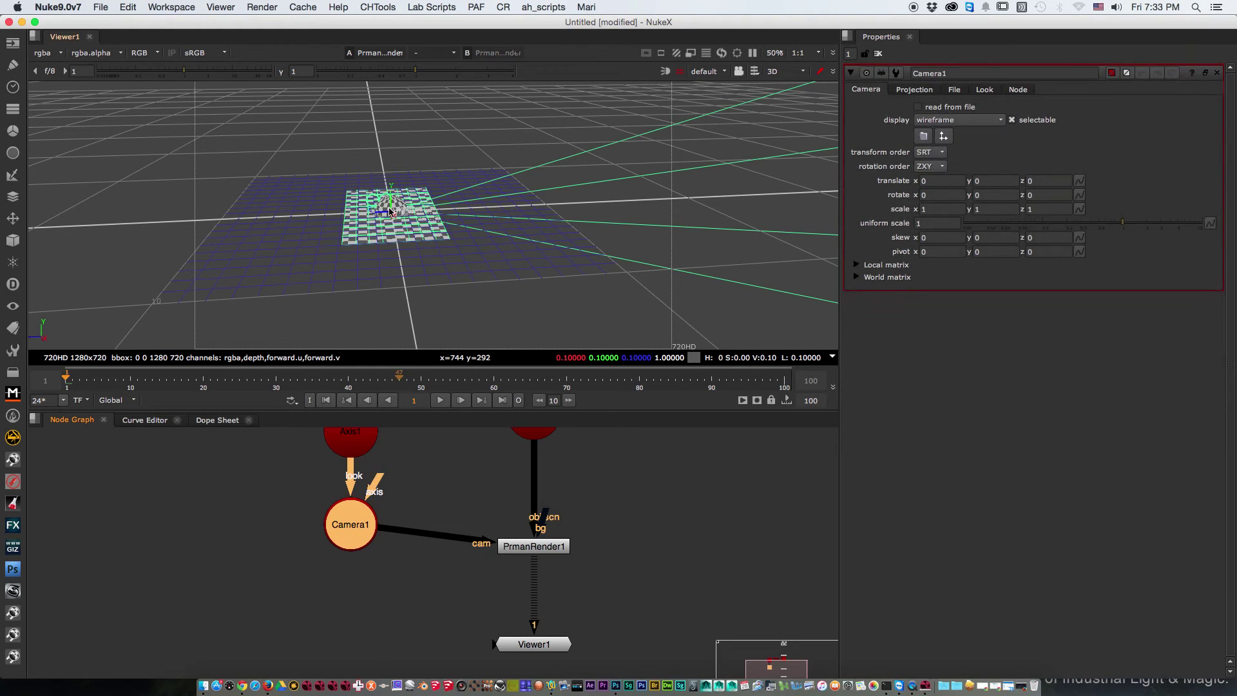
{"action": "left_click_drag", "start_coordinate": [383, 214], "coordinate": [258, 120]}
{"action": "left_click_drag", "start_coordinate": [342, 213], "coordinate": [408, 222], "text": "ctrl"}
{"action": "key", "text": "Tab"}
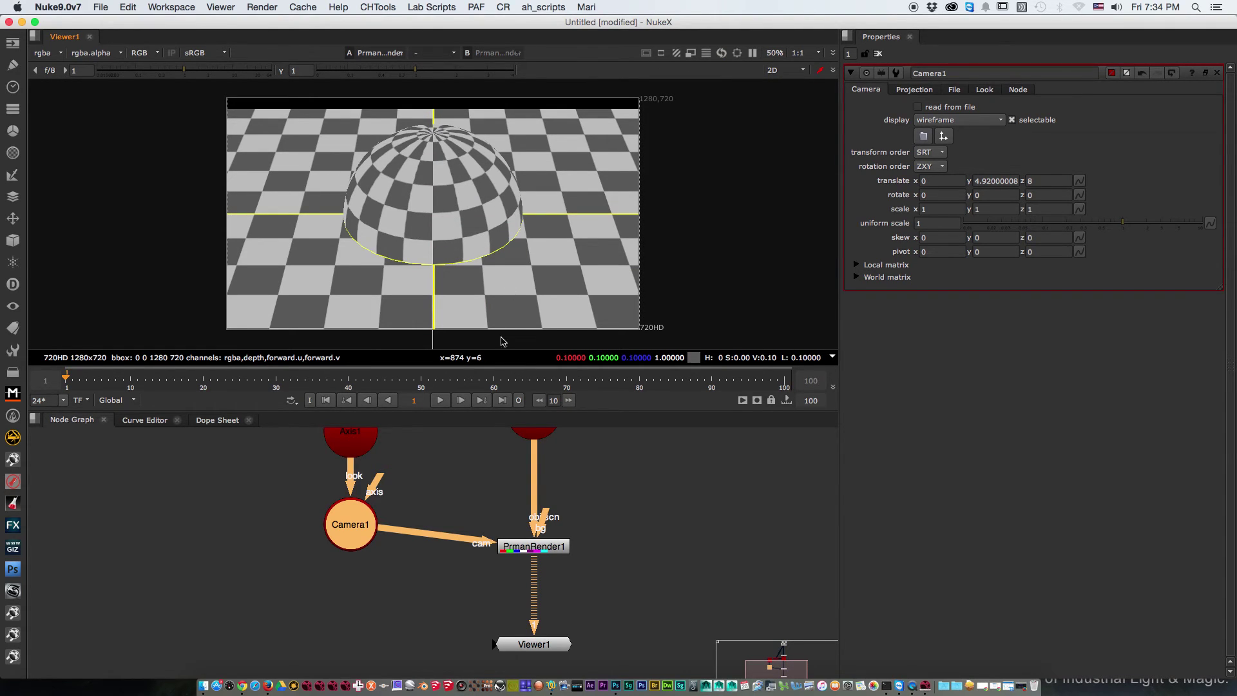
- Set the sphere's uniform scale to 0.32 and raise it to y 0.32 so it rests on the card
{"action": "middle_click_drag", "start_coordinate": [599, 539], "coordinate": [496, 641]}
{"action": "left_click", "coordinate": [332, 515]}
{"action": "left_click", "coordinate": [459, 475]}
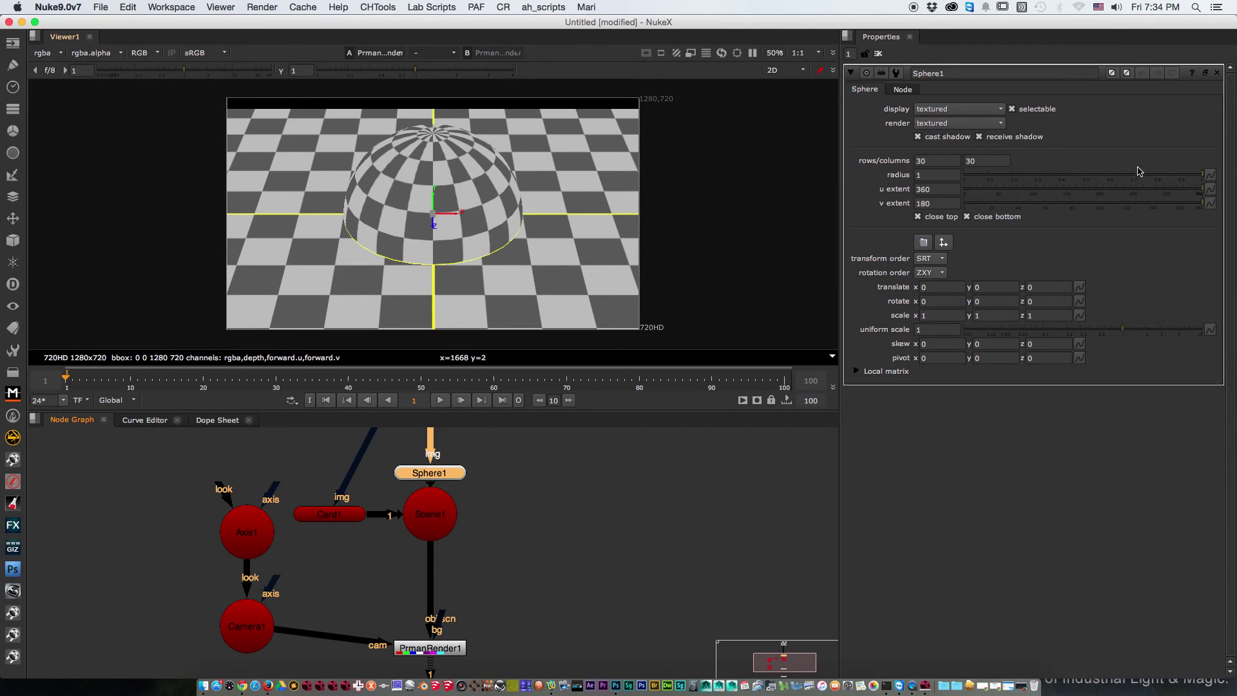
{"action": "left_click_drag", "start_coordinate": [1121, 329], "coordinate": [1039, 331]}
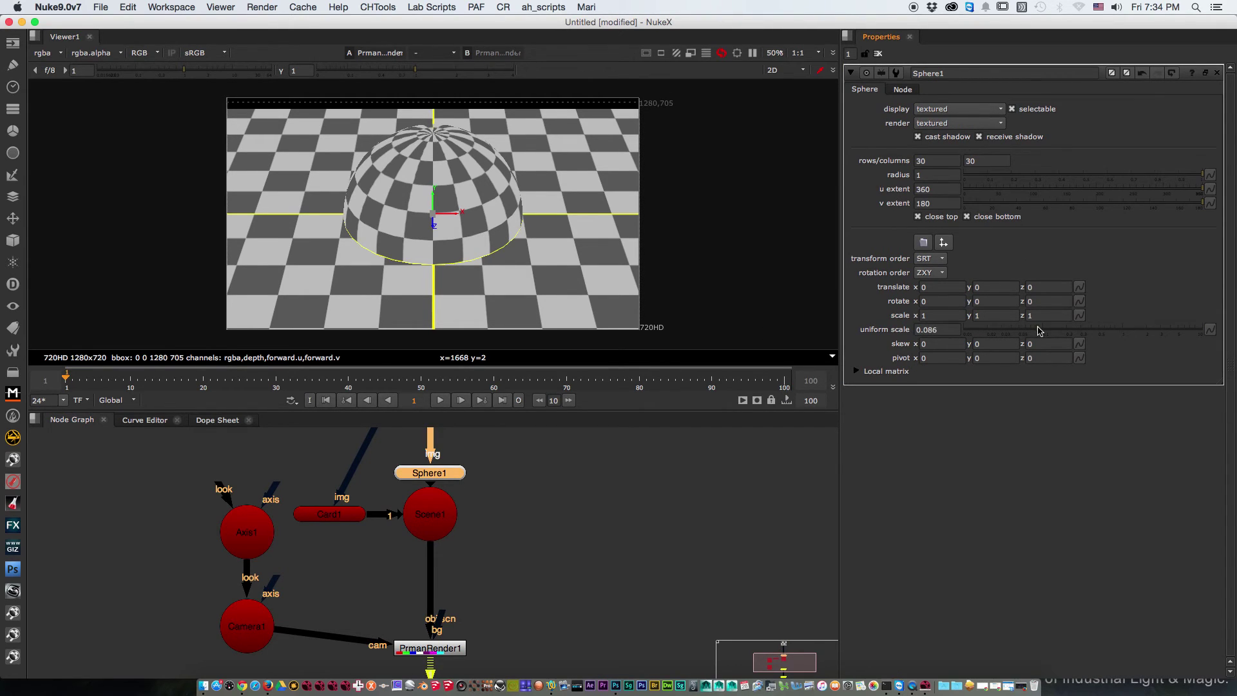
{"action": "left_click_drag", "start_coordinate": [1042, 331], "coordinate": [1083, 332]}
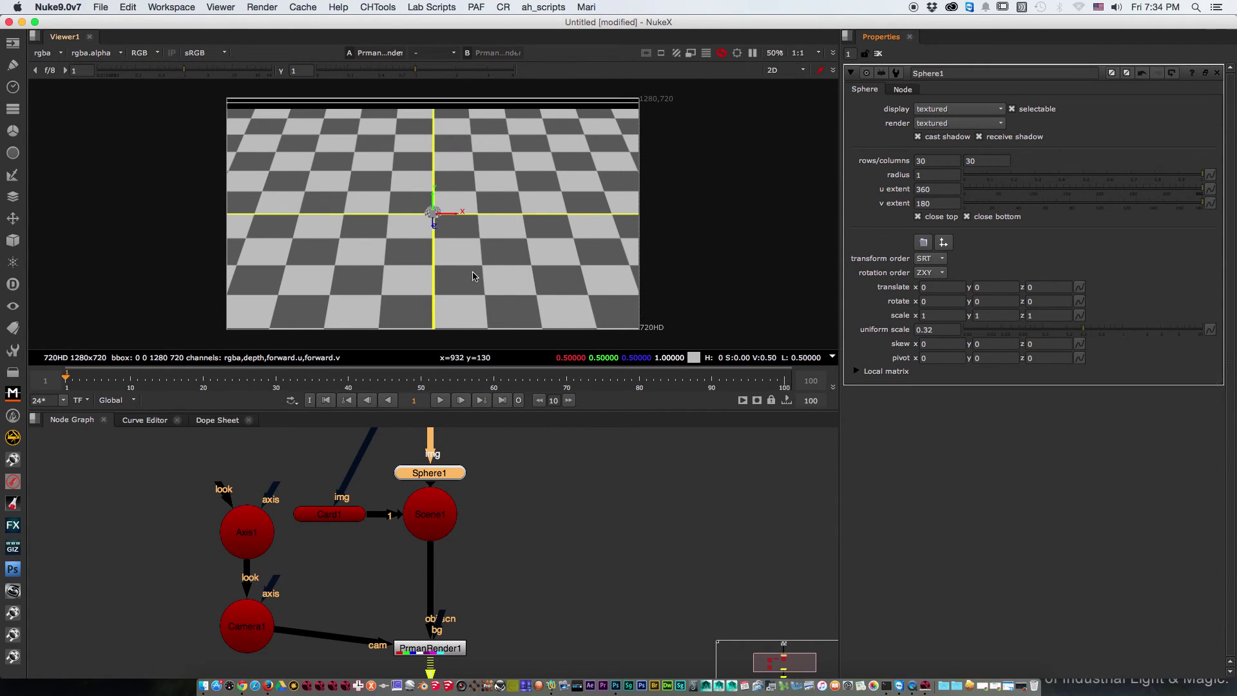
{"action": "left_click_drag", "start_coordinate": [430, 191], "coordinate": [430, 165]}
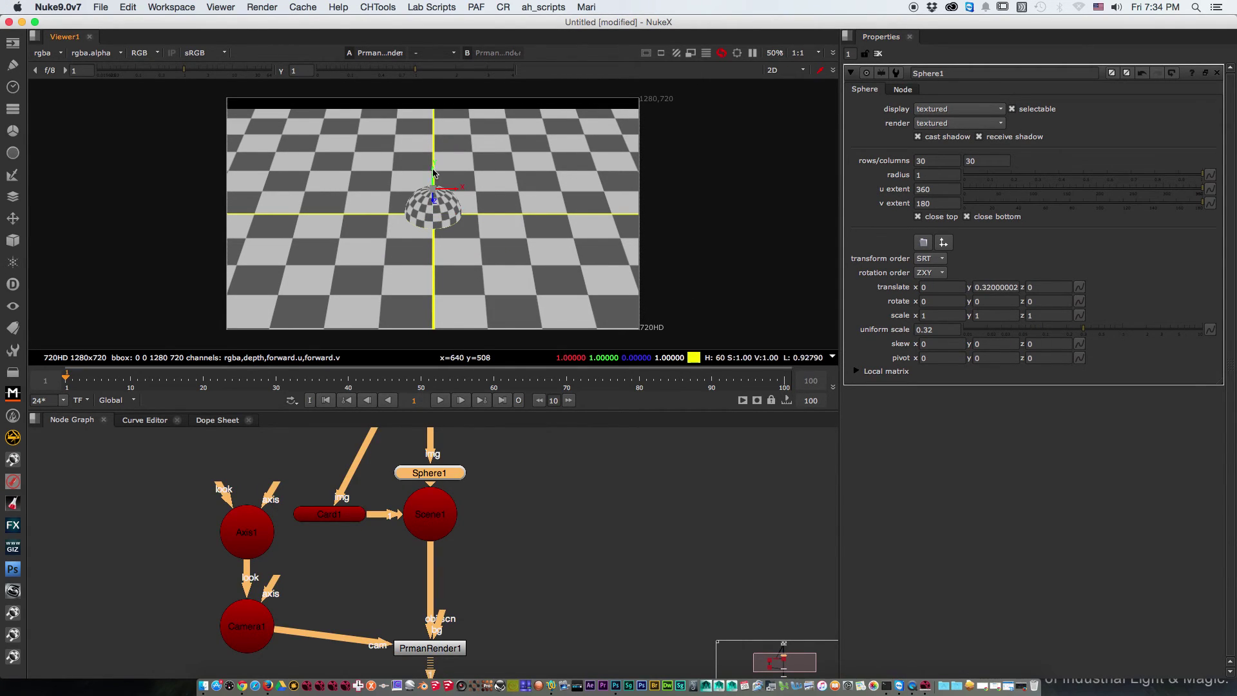
{"action": "middle_click_drag", "start_coordinate": [451, 271], "coordinate": [458, 254]}
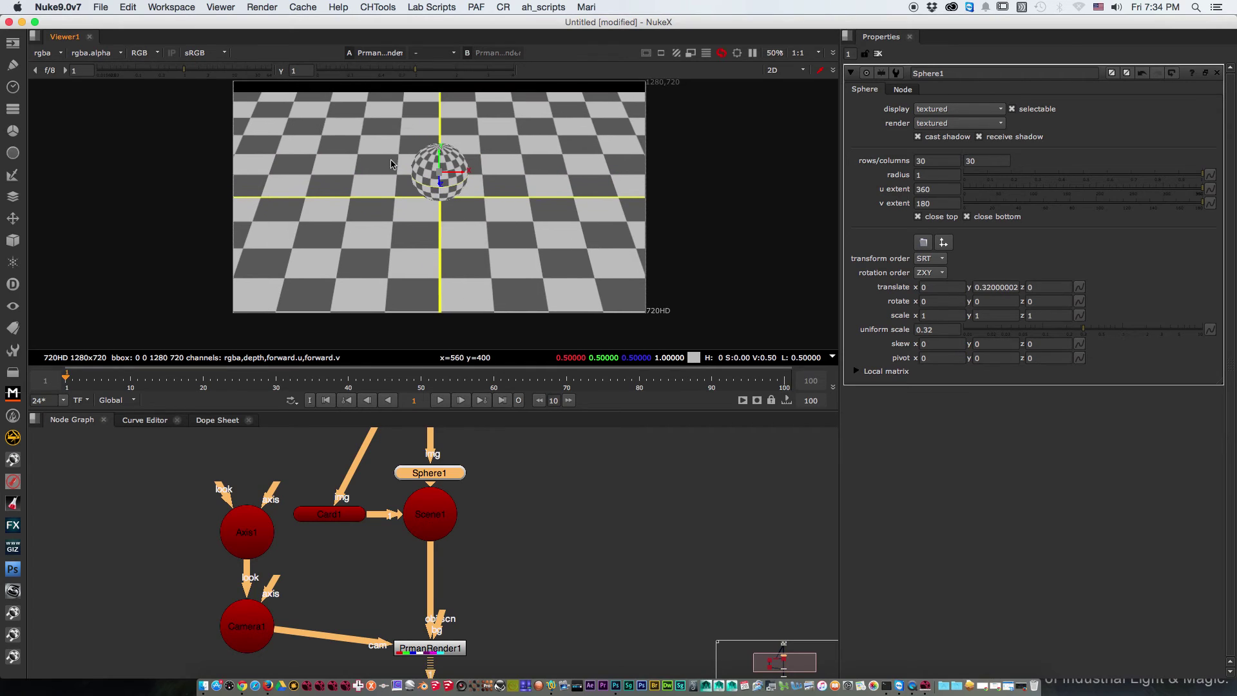
- Add a Light node beside the Scene node and connect it to the Scene
{"action": "middle_click_drag", "start_coordinate": [523, 612], "coordinate": [436, 541]}
{"action": "scroll", "coordinate": [424, 522], "scroll_direction": "down", "scroll_amount": 2}
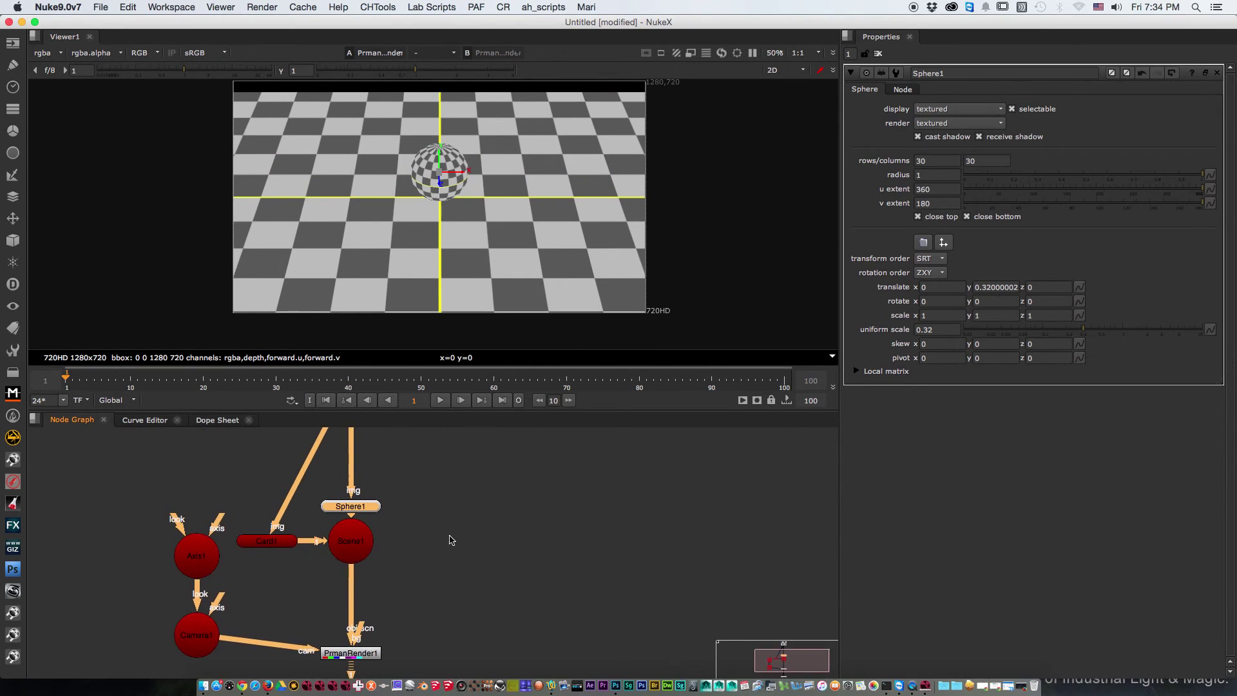
{"action": "key", "text": "Tab"}
{"action": "type", "text": "lif"}
{"action": "key", "text": "BackSpace"}
{"action": "type", "text": "ght"}
{"action": "key", "text": "Down"}
{"action": "key", "text": "Down"}
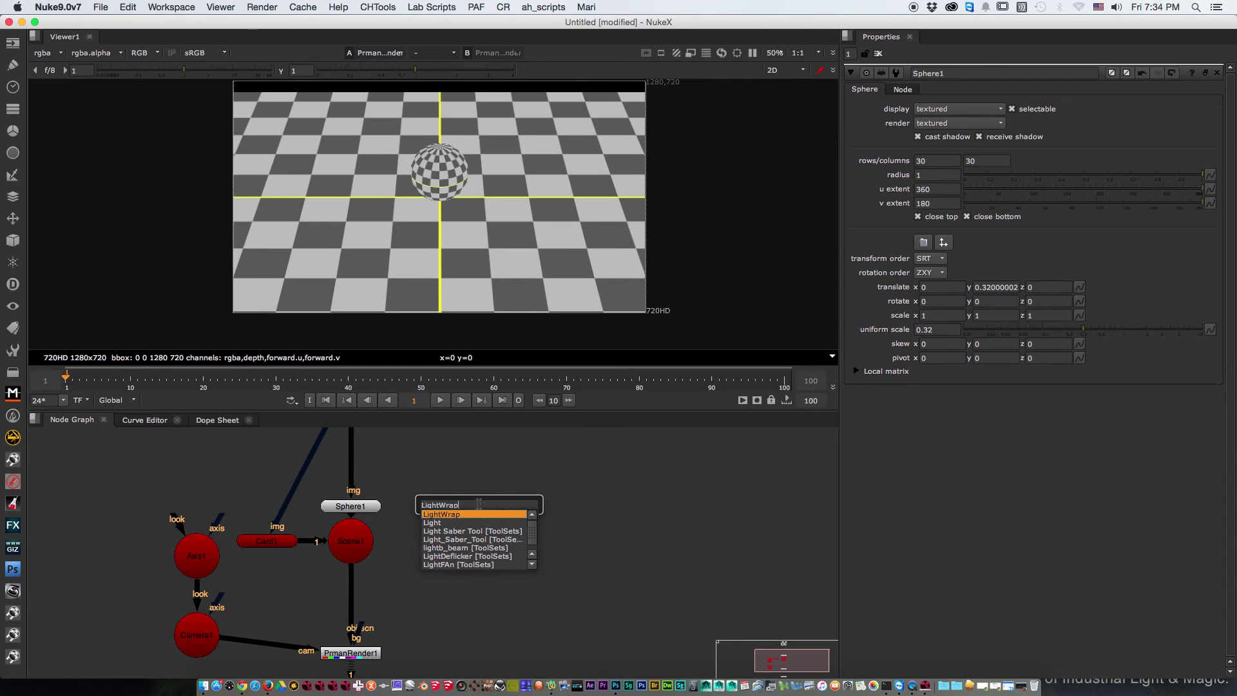
{"action": "key", "text": "Return"}
{"action": "mouse_move", "coordinate": [475, 530]}
{"action": "left_mouse_down"}
{"action": "mouse_move", "coordinate": [335, 562]}
{"action": "mouse_move", "coordinate": [351, 547]}
{"action": "mouse_move", "coordinate": [483, 530]}
{"action": "left_mouse_up"}
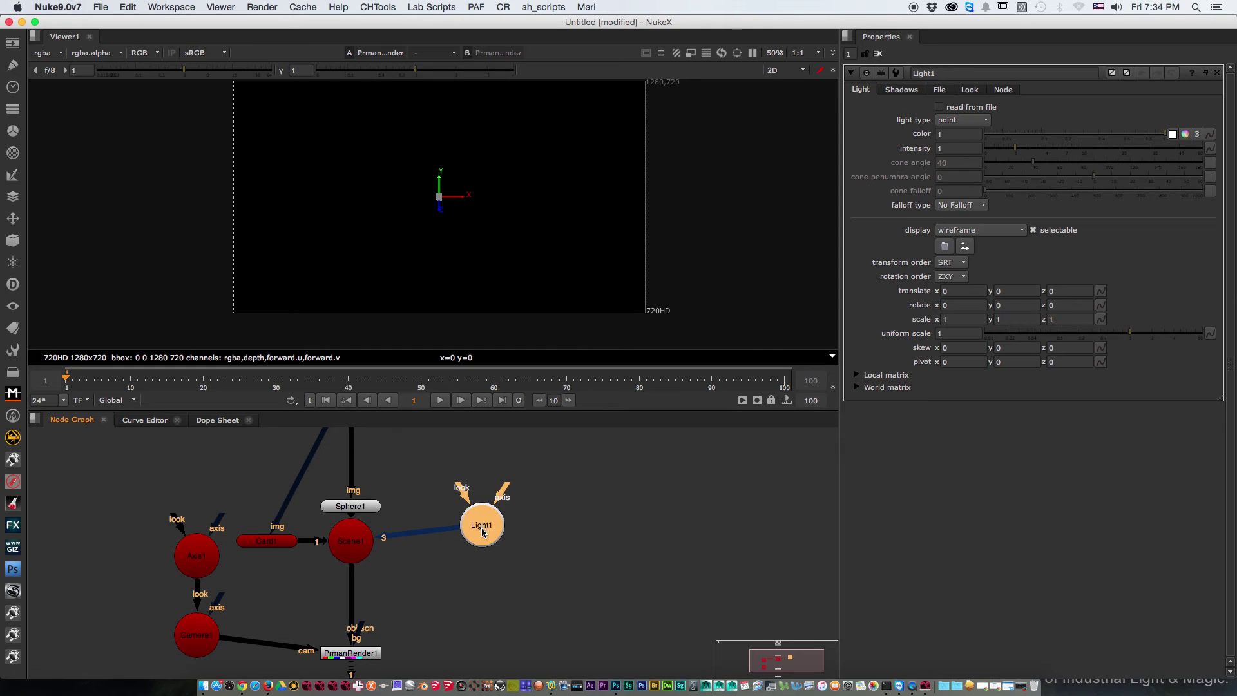
- Move the light to about x 0.855 and y 0.935, and turn on its cast shadows option
{"action": "left_click_drag", "start_coordinate": [440, 182], "coordinate": [440, 122]}
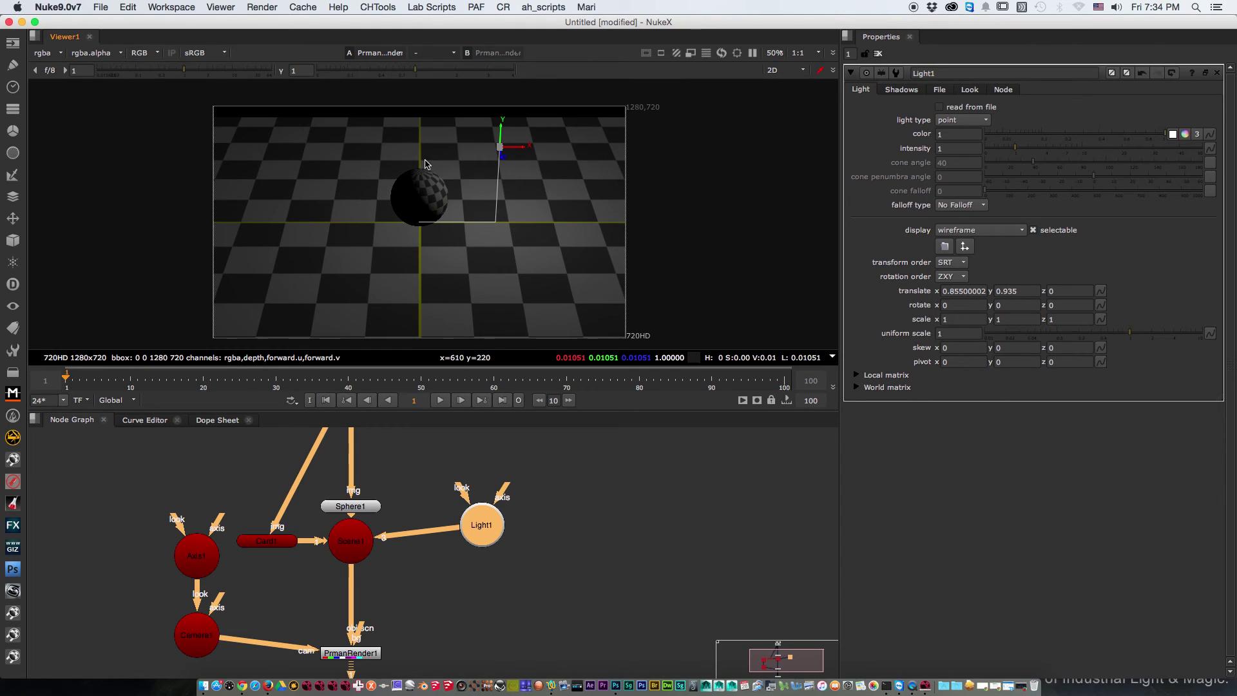
{"action": "left_click", "coordinate": [901, 91]}
{"action": "left_click", "coordinate": [935, 107]}
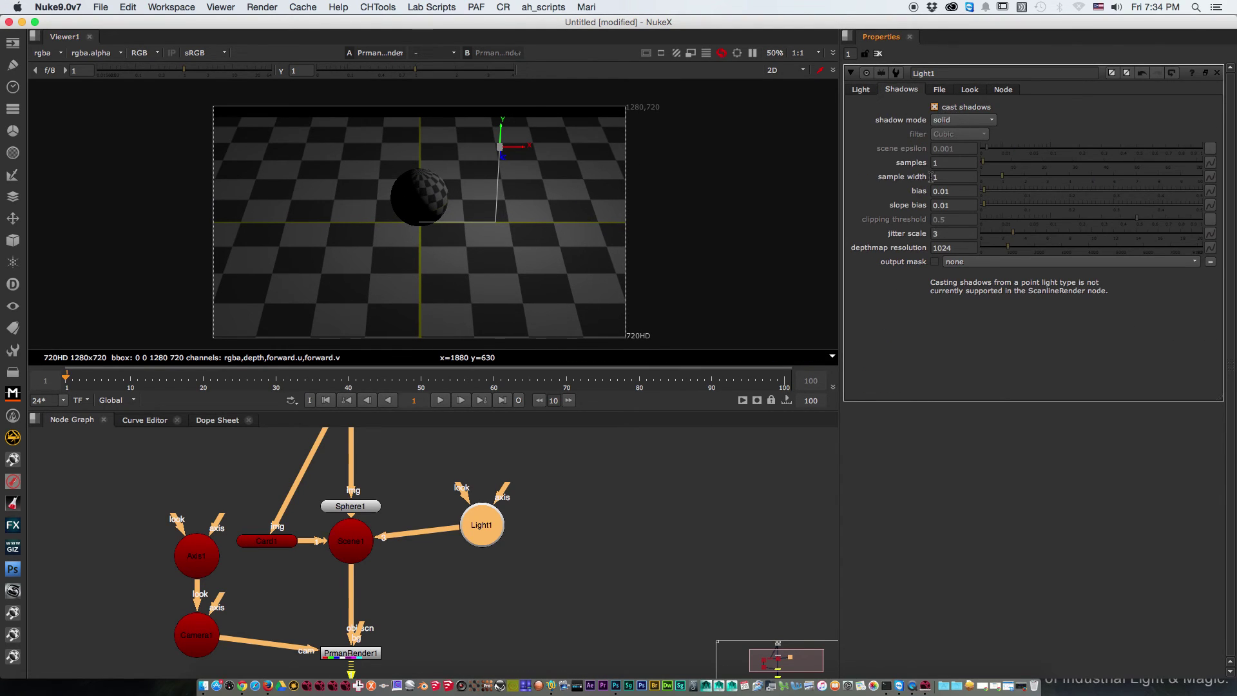
- Enable shadows in the PrmanRender node's settings
{"action": "middle_click_drag", "start_coordinate": [534, 643], "coordinate": [577, 541]}
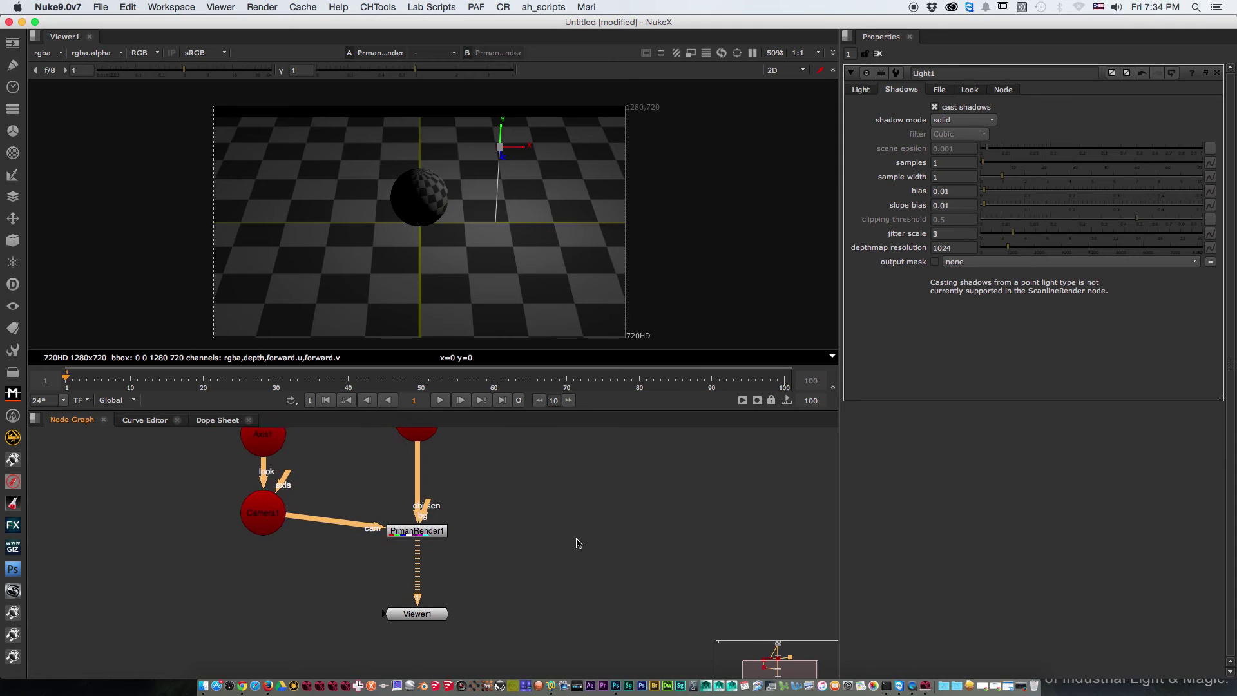
{"action": "middle_click_drag", "start_coordinate": [489, 455], "coordinate": [485, 518]}
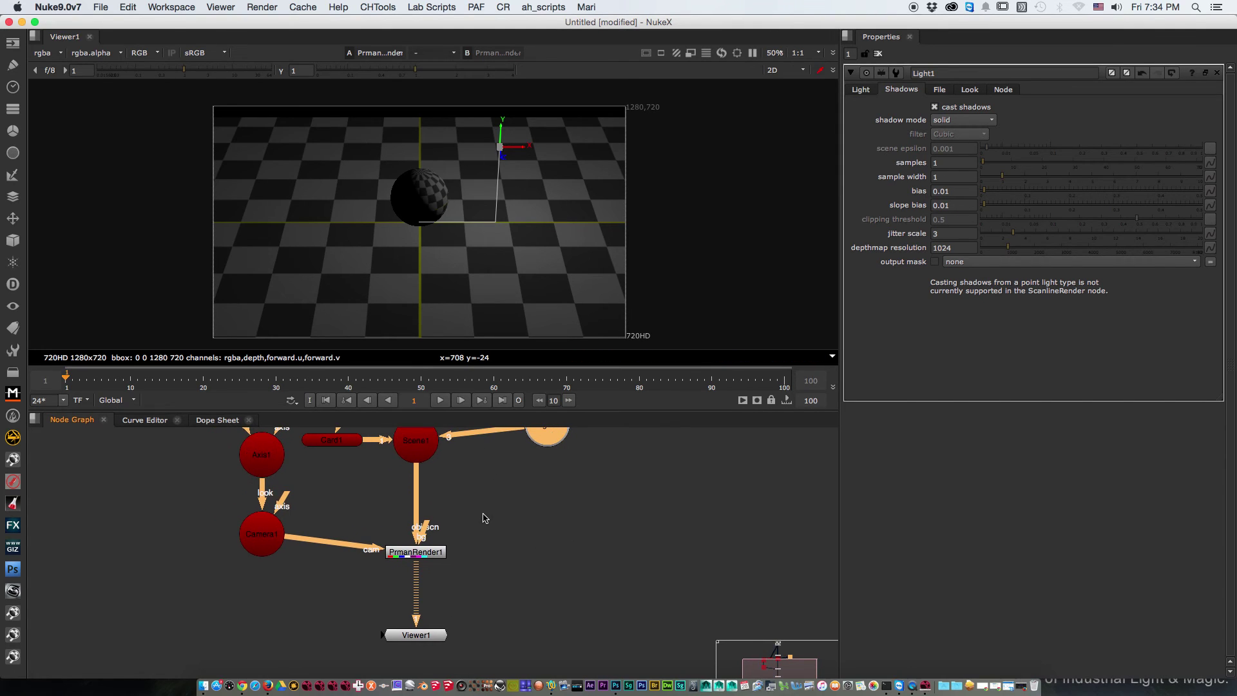
{"action": "left_click_drag", "start_coordinate": [430, 558], "coordinate": [430, 549]}
{"action": "double_click", "coordinate": [425, 548]}
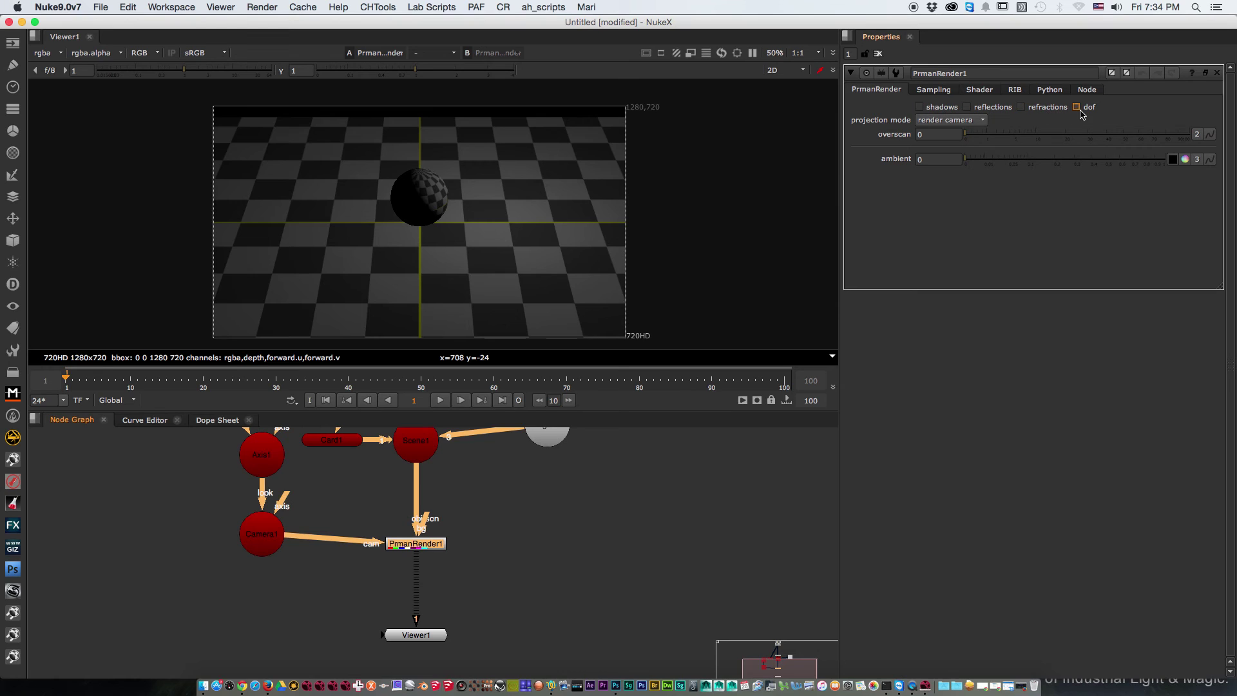
{"action": "left_click", "coordinate": [920, 107]}
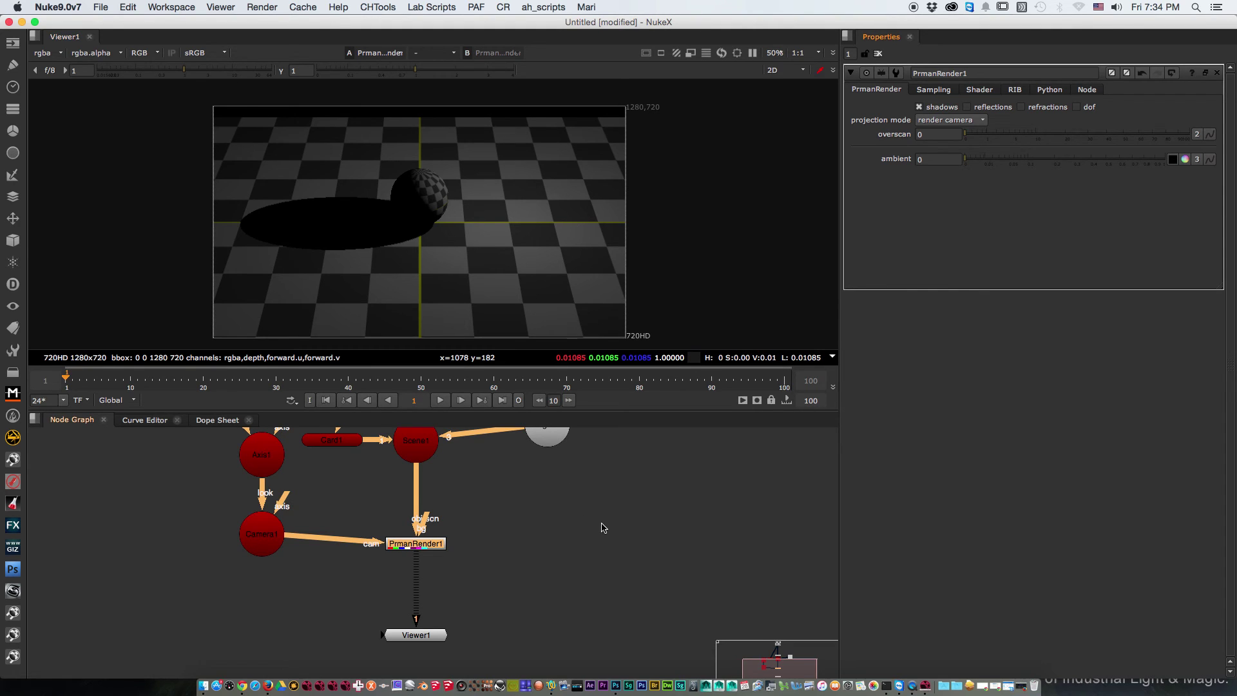
- Duplicate the light, connect the copy to the Scene node, and place it below the original light
{"action": "middle_click_drag", "start_coordinate": [574, 455], "coordinate": [475, 572]}
{"action": "left_click", "coordinate": [445, 544]}
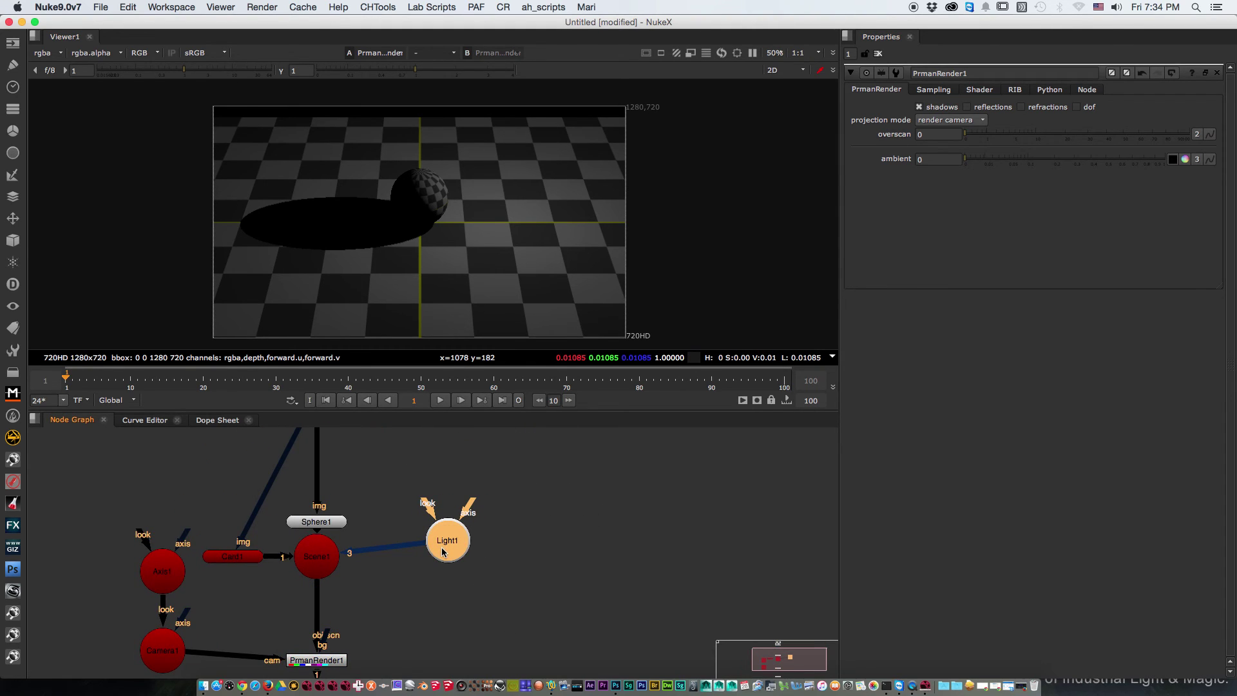
{"action": "key", "text": "super+v"}
{"action": "left_click_drag", "start_coordinate": [516, 546], "coordinate": [319, 558]}
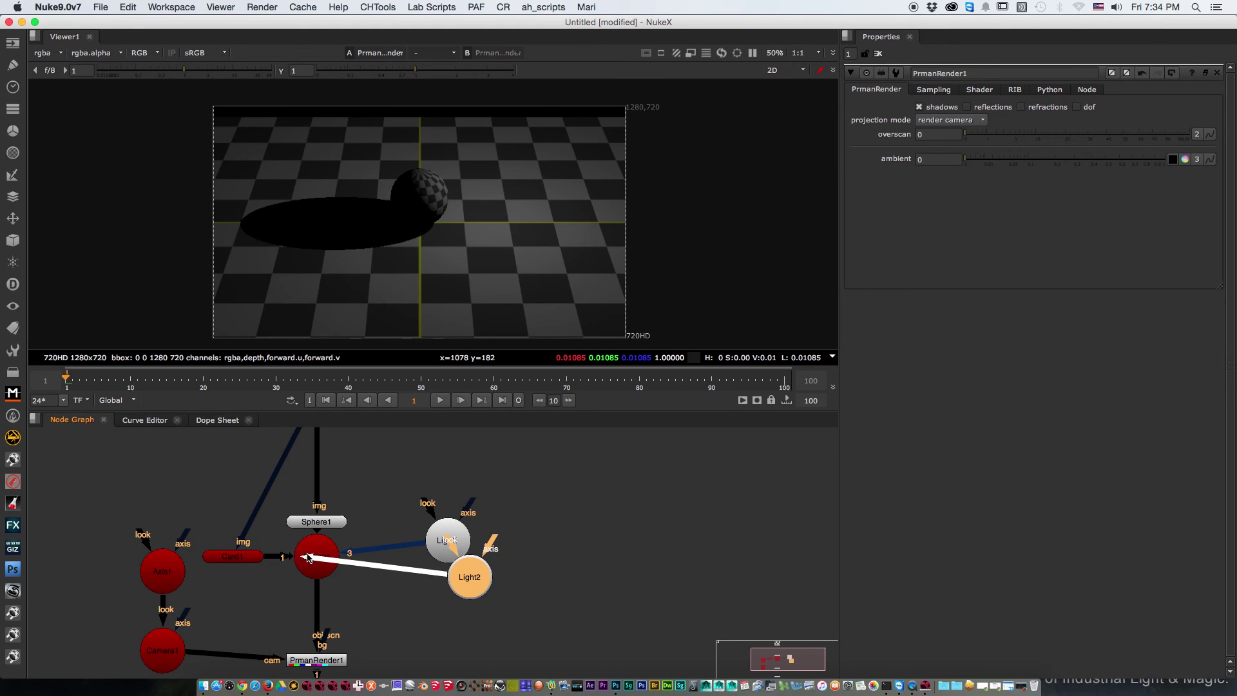
{"action": "left_click_drag", "start_coordinate": [474, 581], "coordinate": [458, 599]}
- In the 3D view, move the second light to about x 0.06 and y 3.84 above the sphere, then return to the 2D render
{"action": "double_click", "coordinate": [459, 600]}
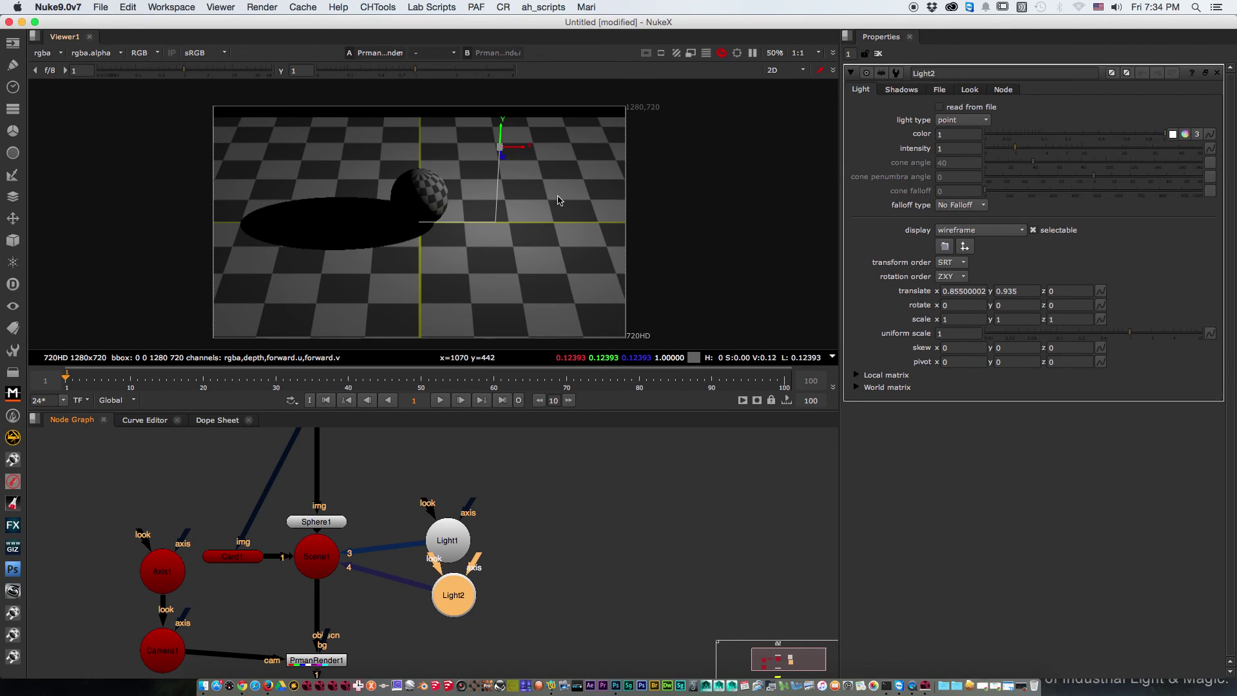
{"action": "key", "text": "Tab"}
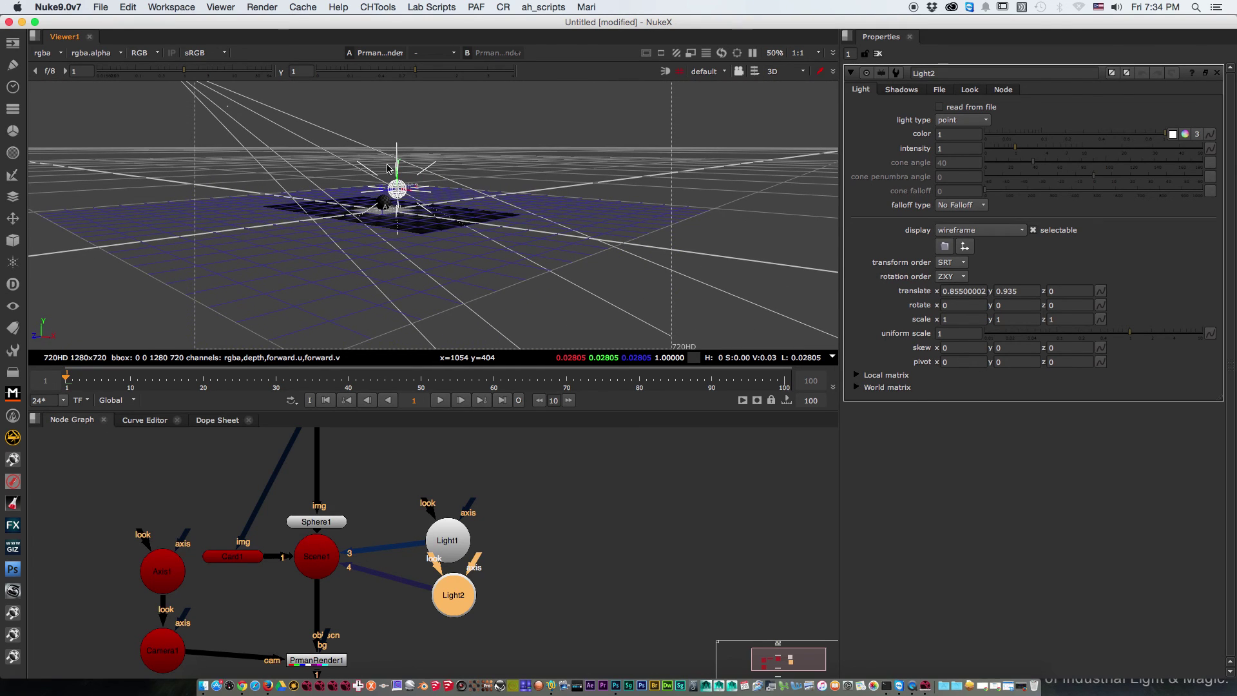
{"action": "left_click_drag", "start_coordinate": [394, 170], "coordinate": [393, 105]}
{"action": "right_click_drag", "start_coordinate": [391, 152], "coordinate": [440, 133], "text": "alt"}
{"action": "left_click_drag", "start_coordinate": [420, 126], "coordinate": [400, 128]}
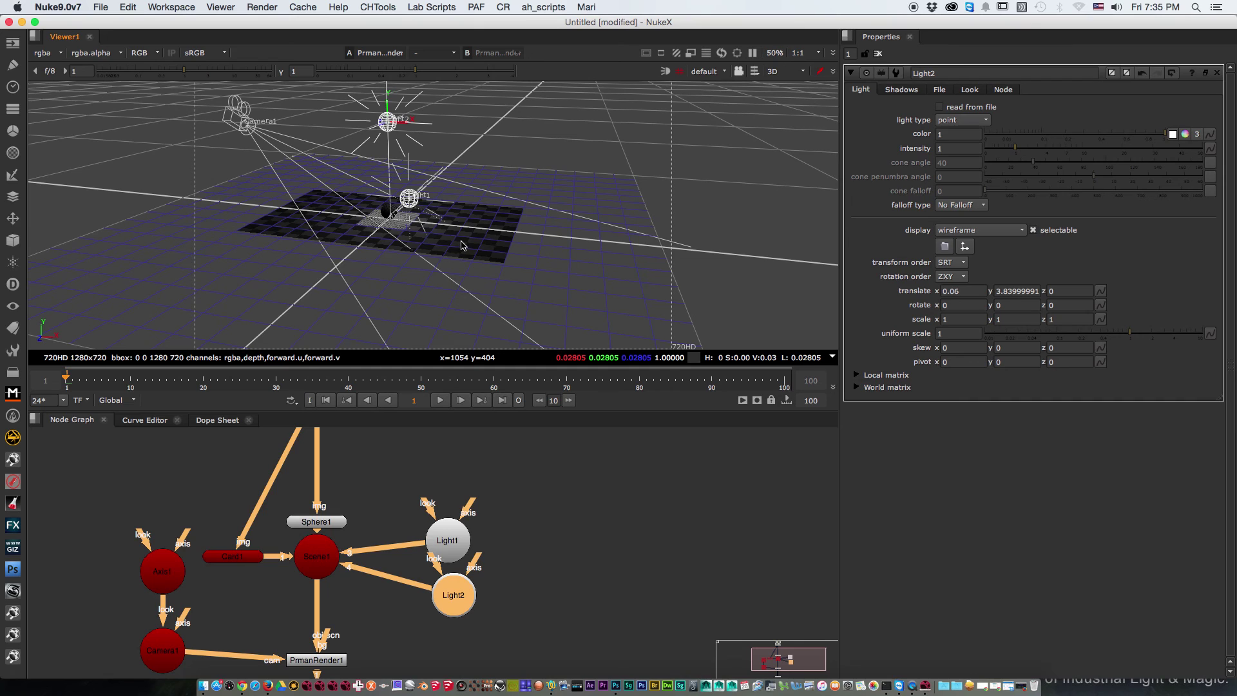
{"action": "key", "text": "Tab"}
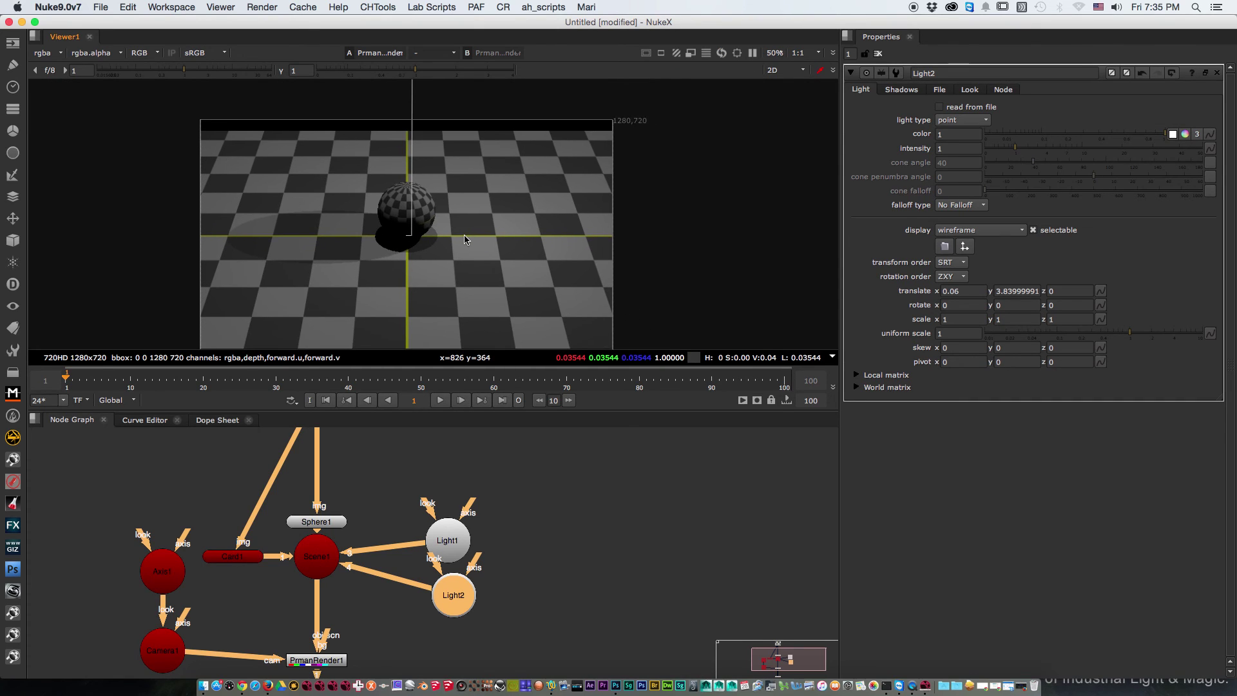
- Raise the first light's intensity to 8.6
{"action": "scroll", "coordinate": [497, 226], "scroll_direction": "up", "scroll_amount": 3}
{"action": "left_click", "coordinate": [455, 531]}
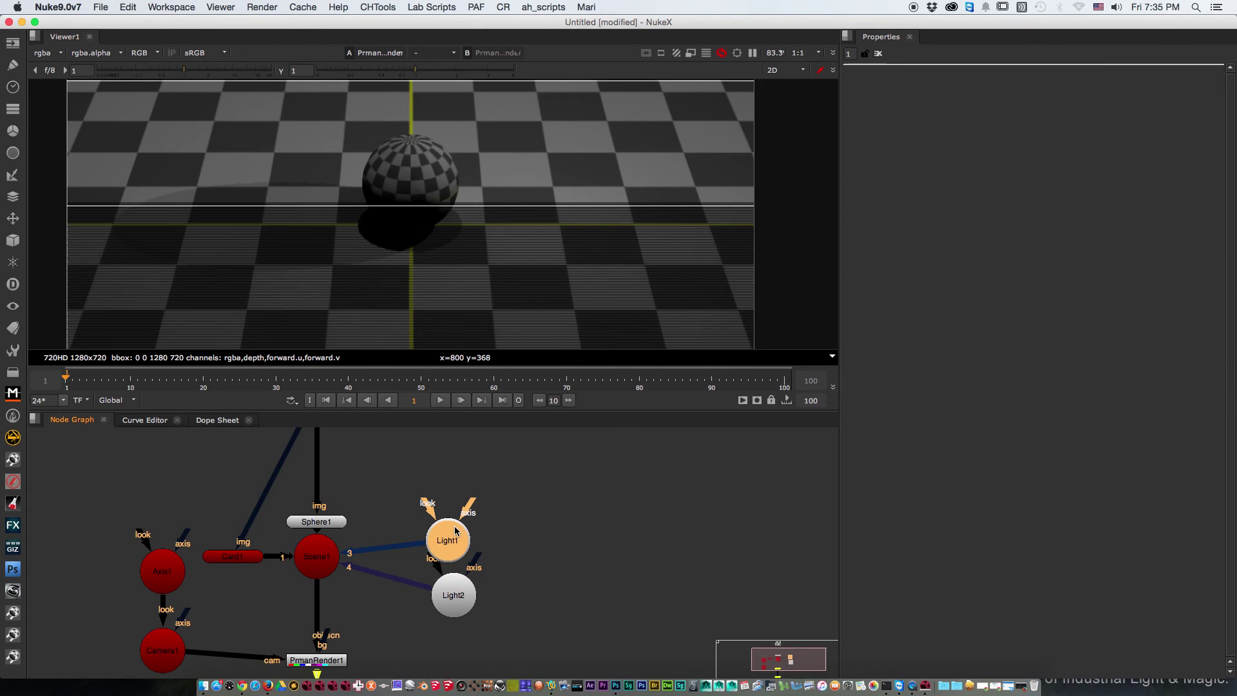
{"action": "double_click", "coordinate": [456, 531]}
{"action": "left_click", "coordinate": [862, 90]}
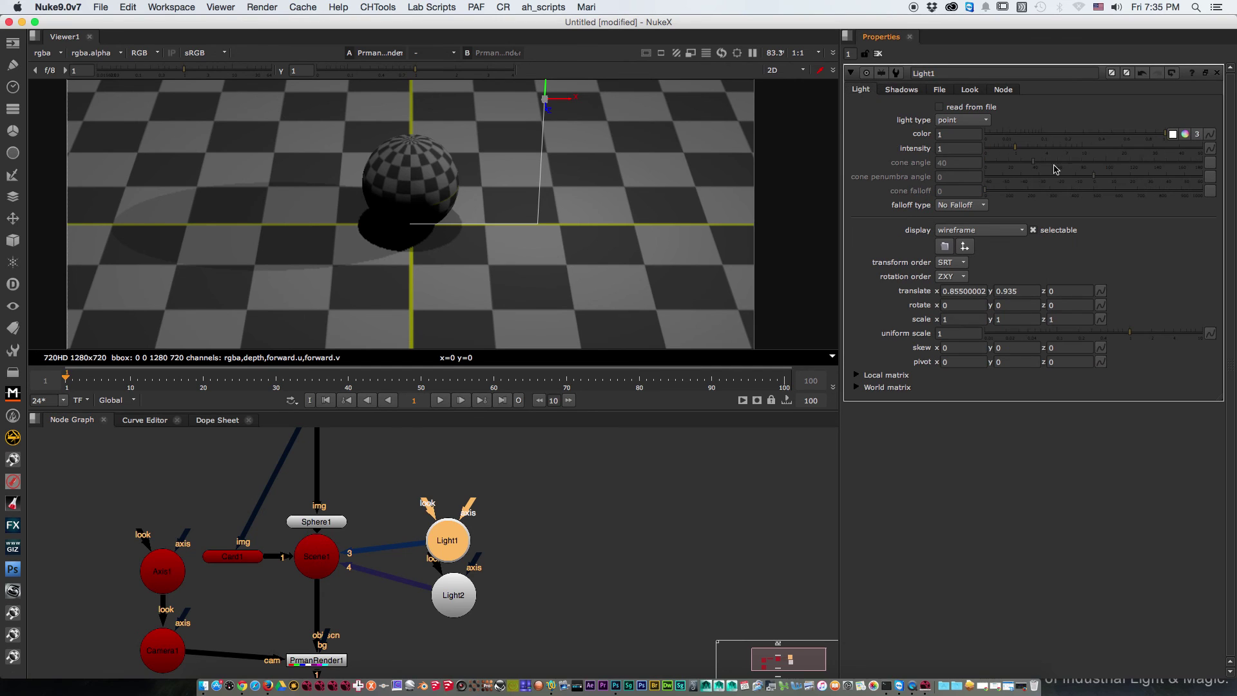
{"action": "left_click_drag", "start_coordinate": [1069, 149], "coordinate": [1075, 150]}
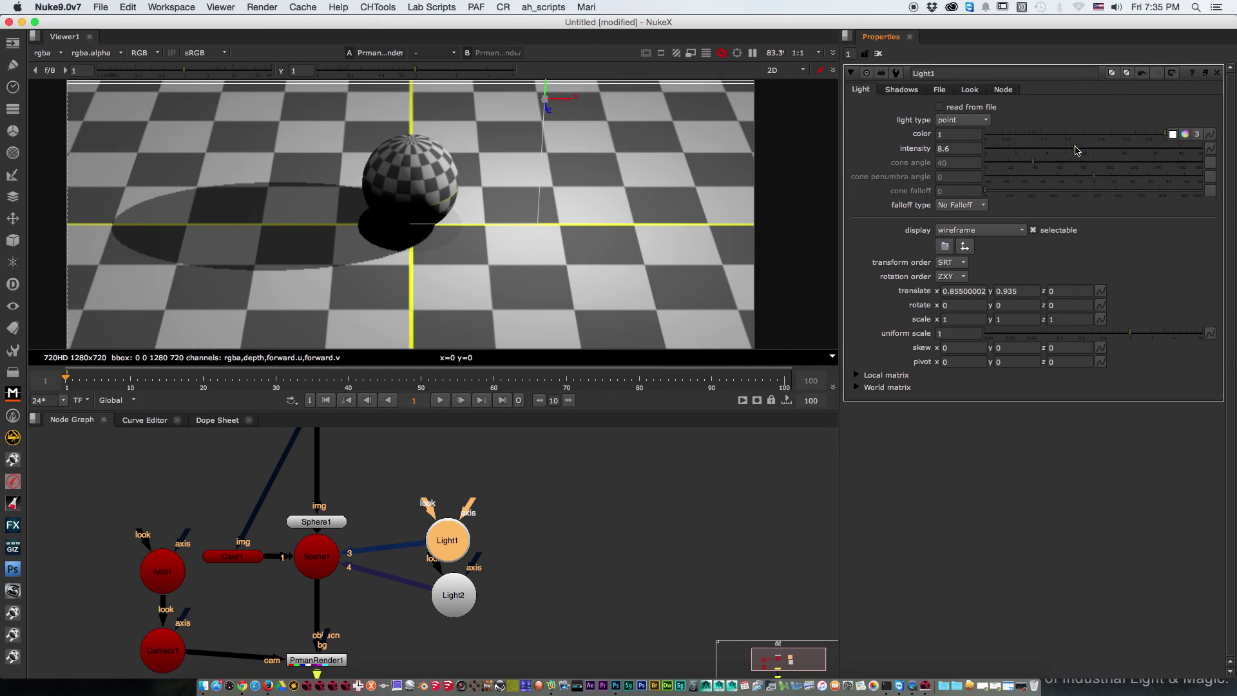
{"action": "scroll", "coordinate": [556, 248], "scroll_direction": "down", "scroll_amount": 3}
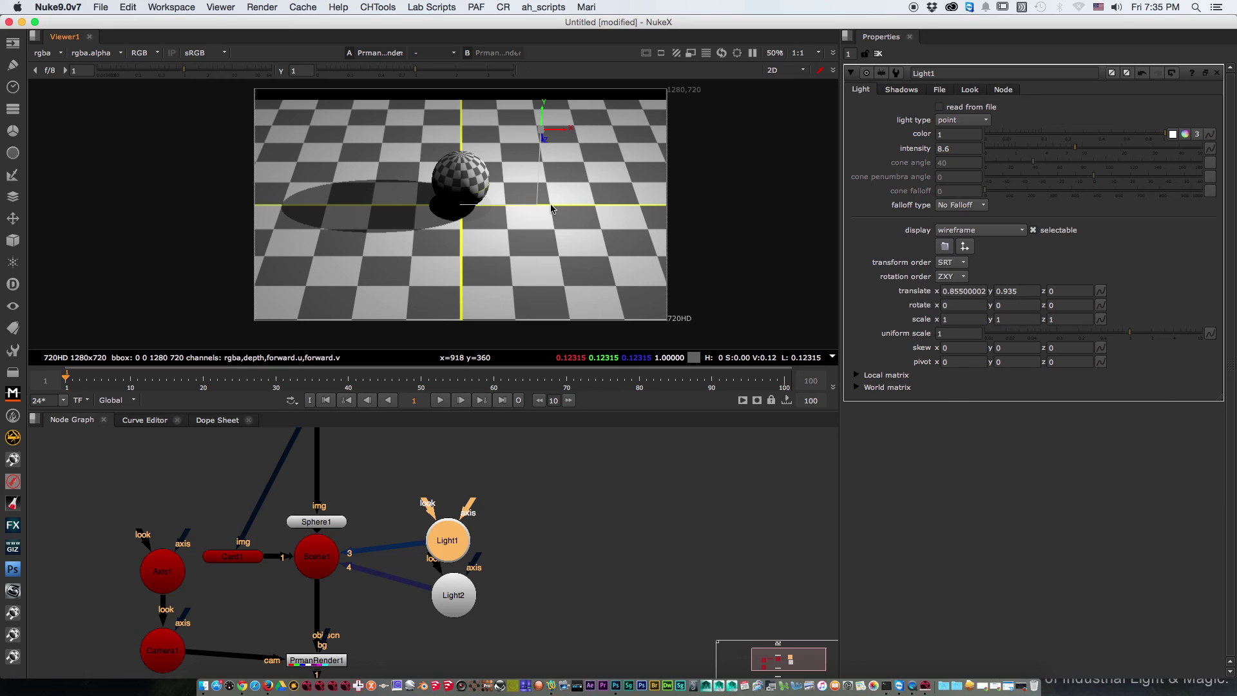
- Tidy the node graph by spacing out the geometry nodes and lining up PrmanRender with the camera
{"action": "left_click_drag", "start_coordinate": [316, 521], "coordinate": [307, 500]}
{"action": "middle_click_drag", "start_coordinate": [307, 500], "coordinate": [333, 515]}
{"action": "left_click_drag", "start_coordinate": [332, 516], "coordinate": [339, 507]}
{"action": "middle_click_drag", "start_coordinate": [339, 507], "coordinate": [345, 549]}
{"action": "left_click_drag", "start_coordinate": [301, 542], "coordinate": [261, 451], "text": "ctrl"}
{"action": "scroll", "coordinate": [258, 509], "scroll_direction": "down", "scroll_amount": 3}
{"action": "middle_click_drag", "start_coordinate": [351, 562], "coordinate": [431, 522]}
{"action": "scroll", "coordinate": [426, 541], "scroll_direction": "up", "scroll_amount": 3}
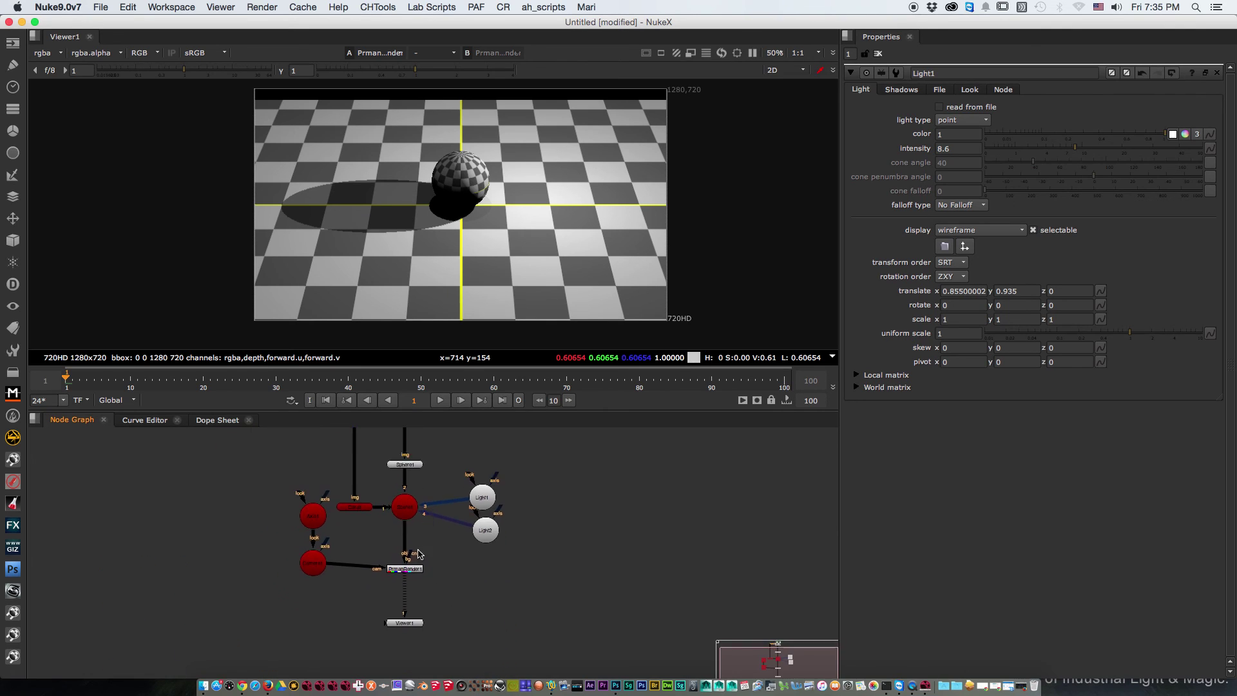
{"action": "left_click", "coordinate": [408, 568], "text": "ctrl"}
{"action": "middle_click_drag", "start_coordinate": [423, 585], "coordinate": [455, 582]}
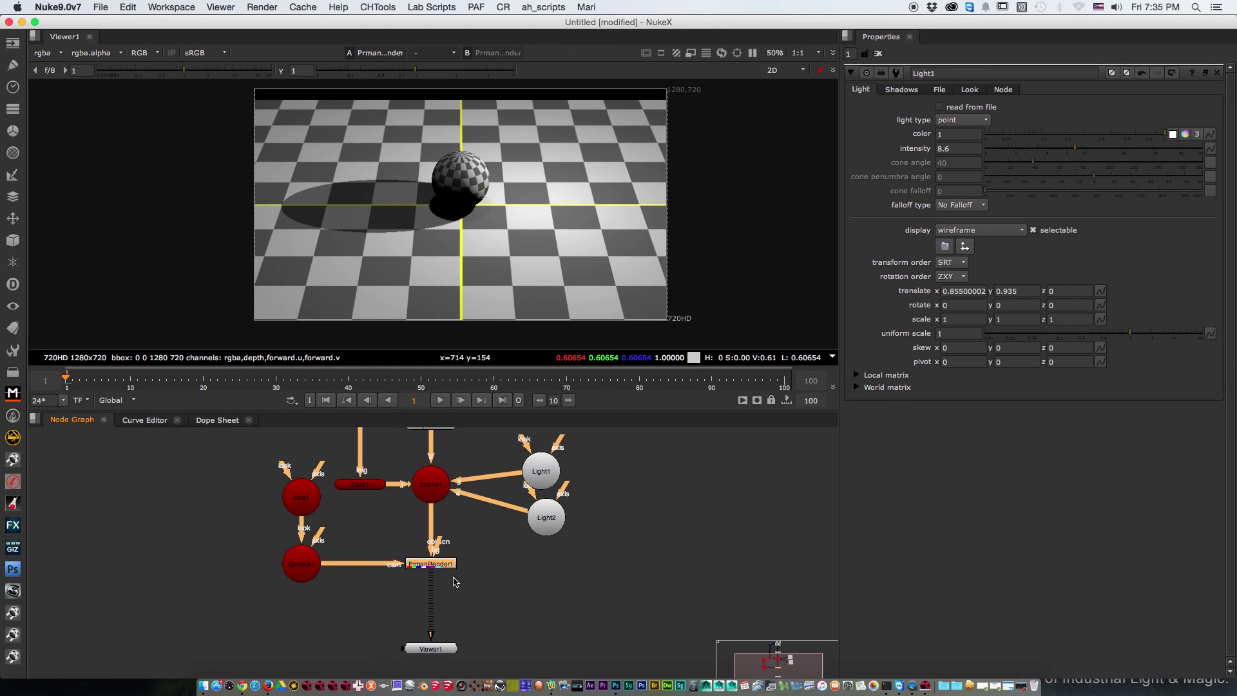